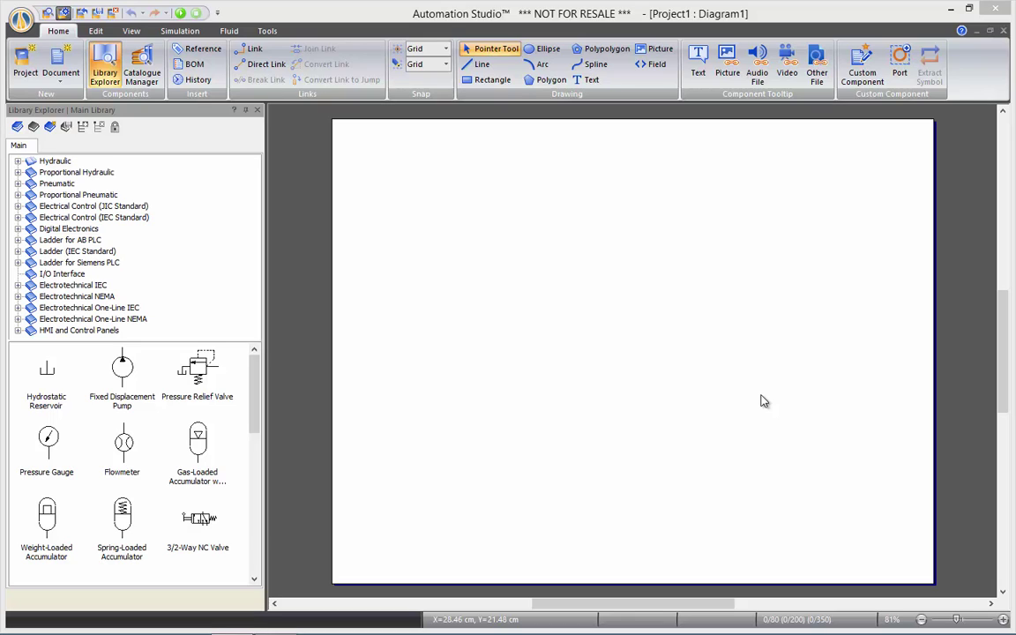
- Expand the Hydraulic library, browse Reservoirs, Flow Lines and Accumulators, then show Power Units and Mechanical Components
{"action": "left_click", "coordinate": [29, 161]}
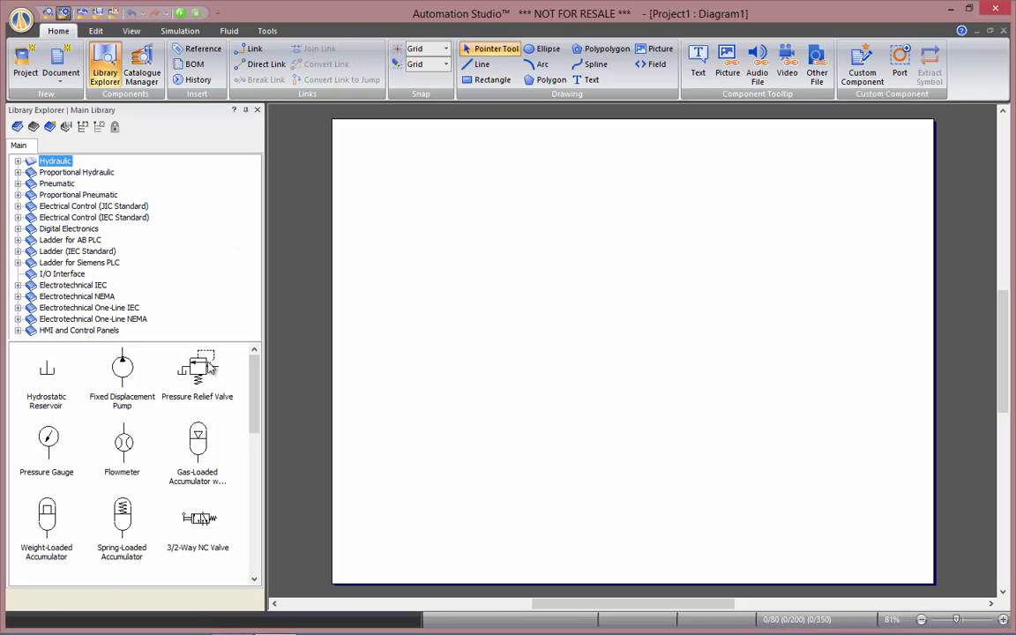
{"action": "mouse_move", "coordinate": [254, 390]}
{"action": "left_mouse_down"}
{"action": "mouse_move", "coordinate": [256, 527]}
{"action": "mouse_move", "coordinate": [255, 375]}
{"action": "left_mouse_up"}
{"action": "left_click", "coordinate": [17, 161]}
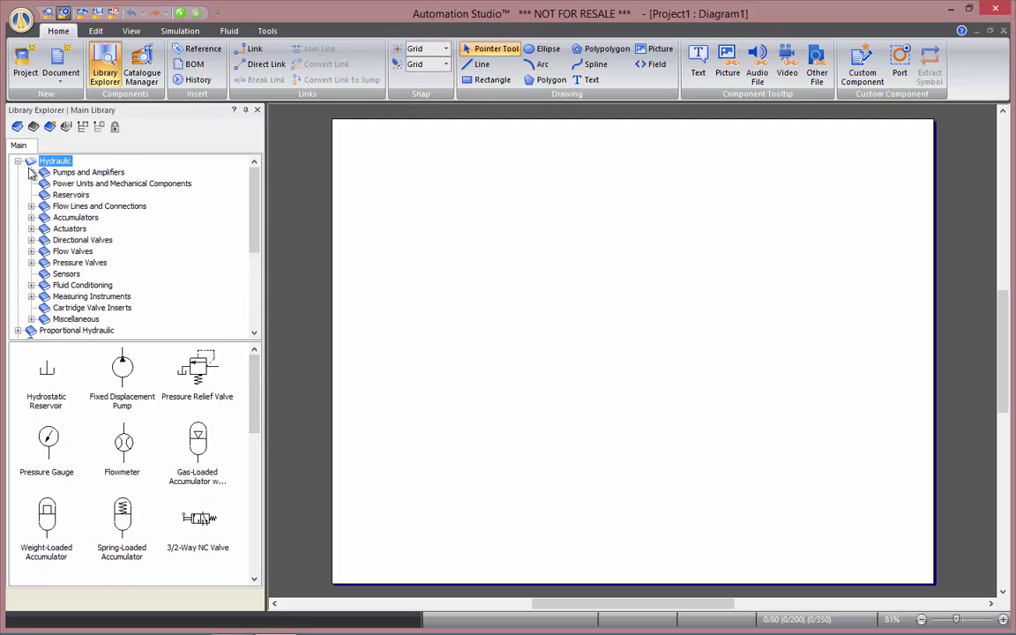
{"action": "left_click", "coordinate": [71, 194]}
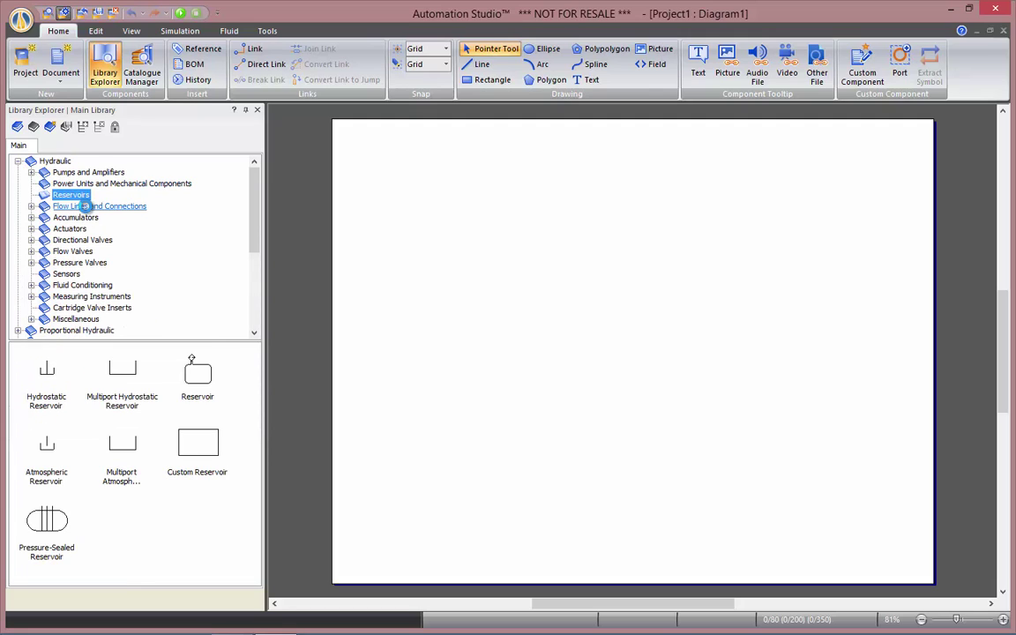
{"action": "left_click", "coordinate": [88, 208]}
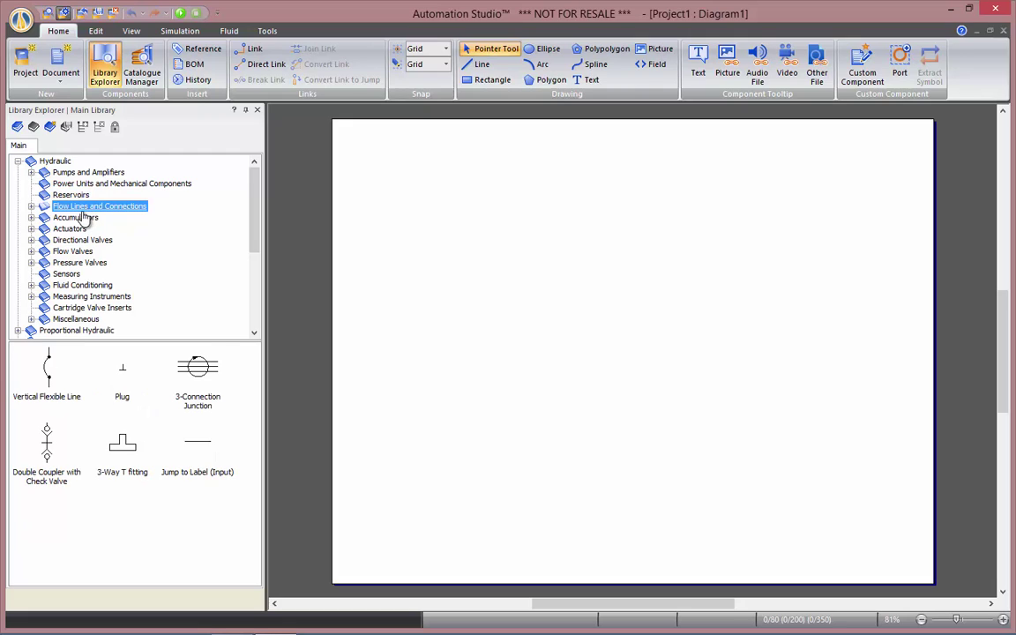
{"action": "left_click", "coordinate": [81, 218]}
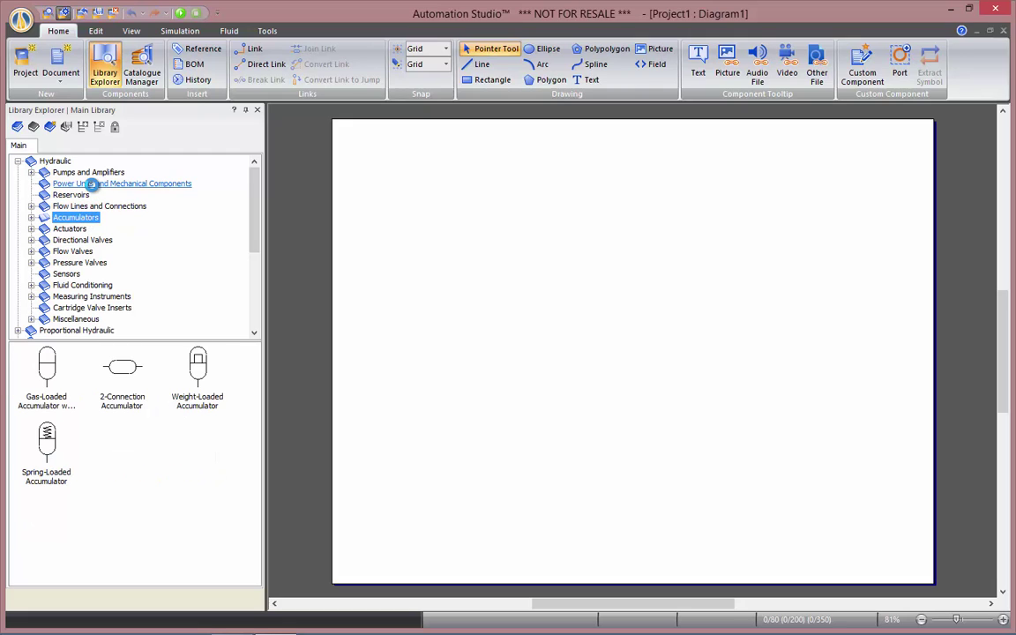
{"action": "left_click", "coordinate": [89, 183]}
- Place an electric motor and a variable displacement pump beside it on the diagram
{"action": "left_click_drag", "start_coordinate": [122, 366], "coordinate": [567, 446]}
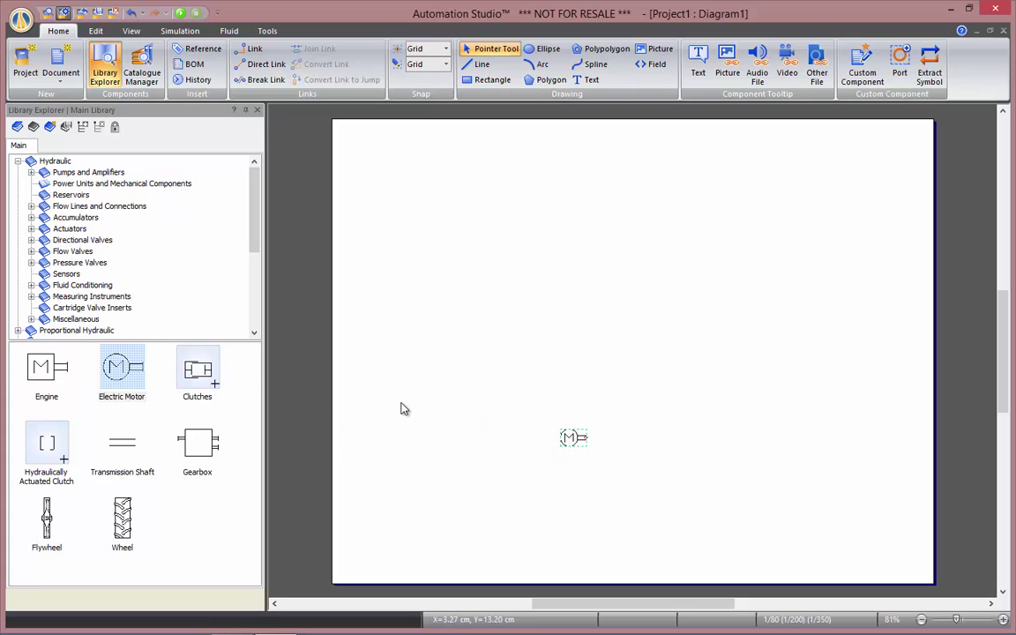
{"action": "left_click", "coordinate": [106, 172]}
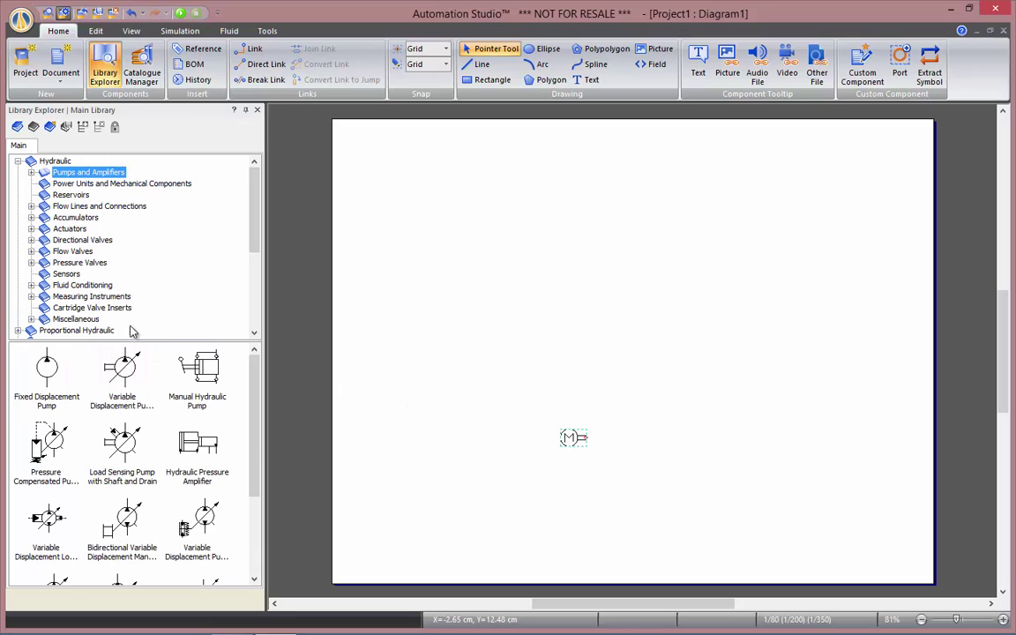
{"action": "left_click_drag", "start_coordinate": [123, 369], "coordinate": [613, 450]}
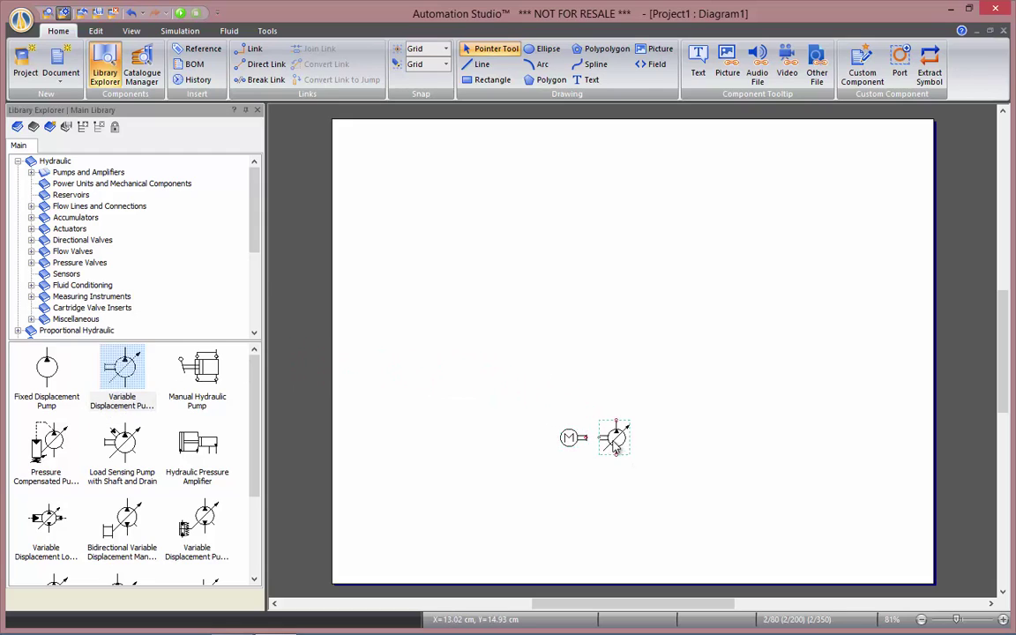
{"action": "left_click", "coordinate": [586, 485]}
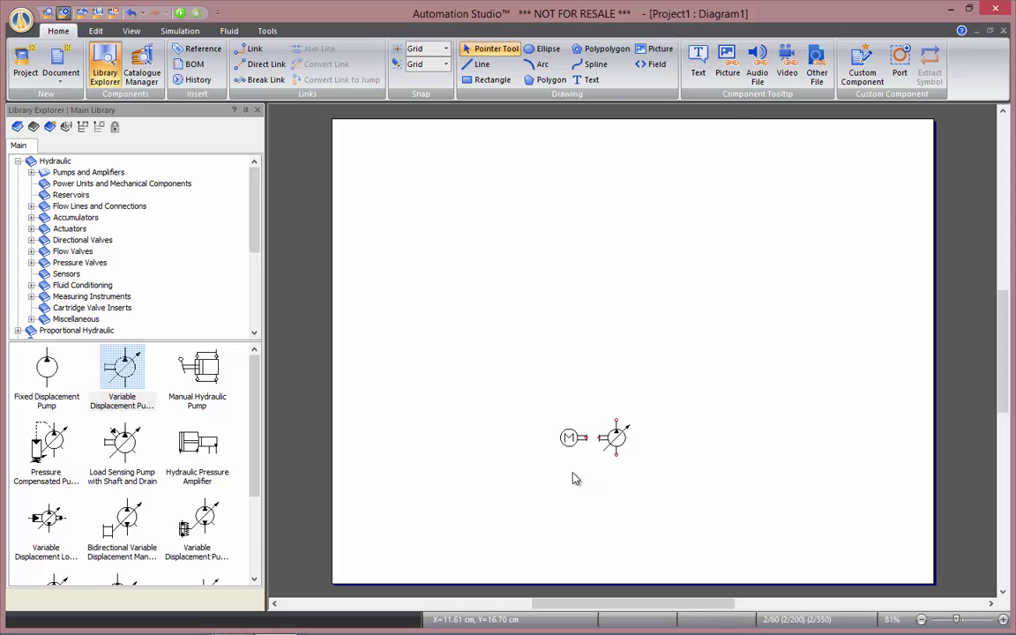
- Add a hydrostatic reservoir, relief valve, flowmeter, pressure gauge, 4/2-way NO valve and double-acting cylinder
{"action": "left_click", "coordinate": [65, 162]}
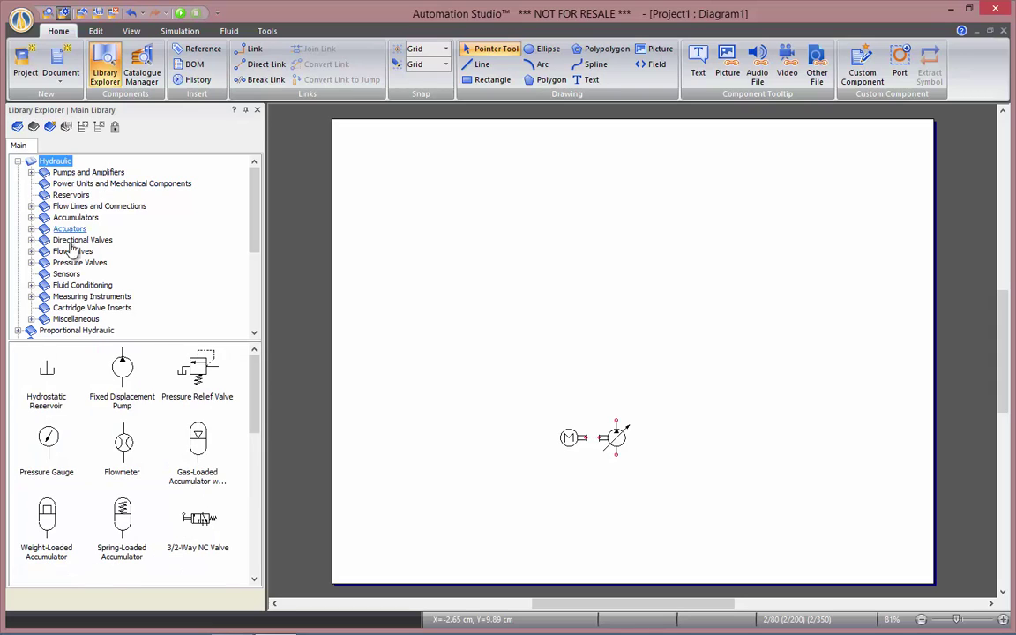
{"action": "left_click_drag", "start_coordinate": [46, 351], "coordinate": [616, 487]}
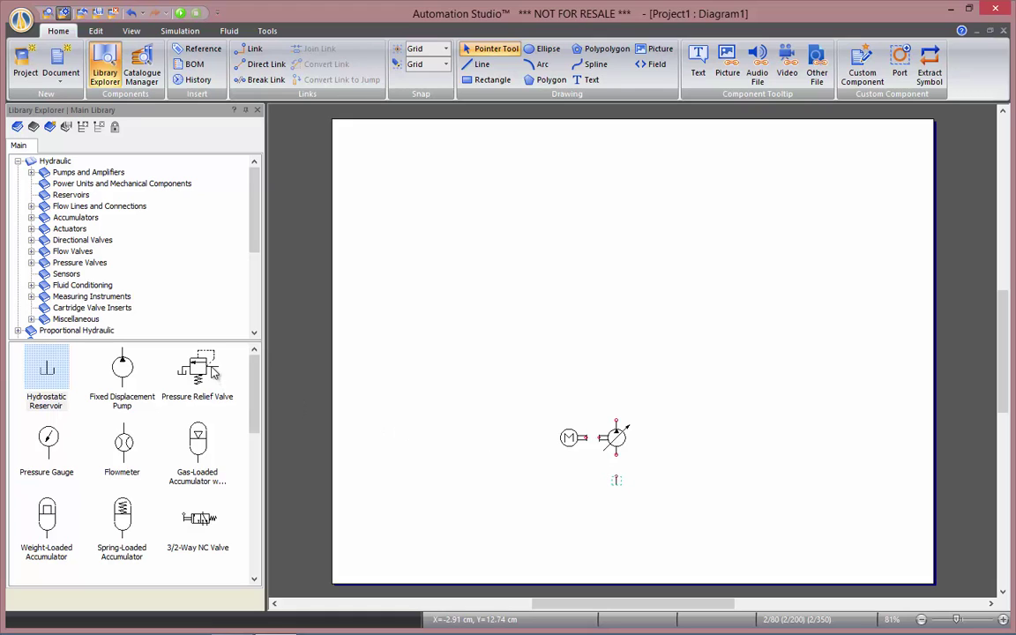
{"action": "left_click_drag", "start_coordinate": [196, 357], "coordinate": [553, 371]}
{"action": "left_click_drag", "start_coordinate": [196, 362], "coordinate": [616, 395]}
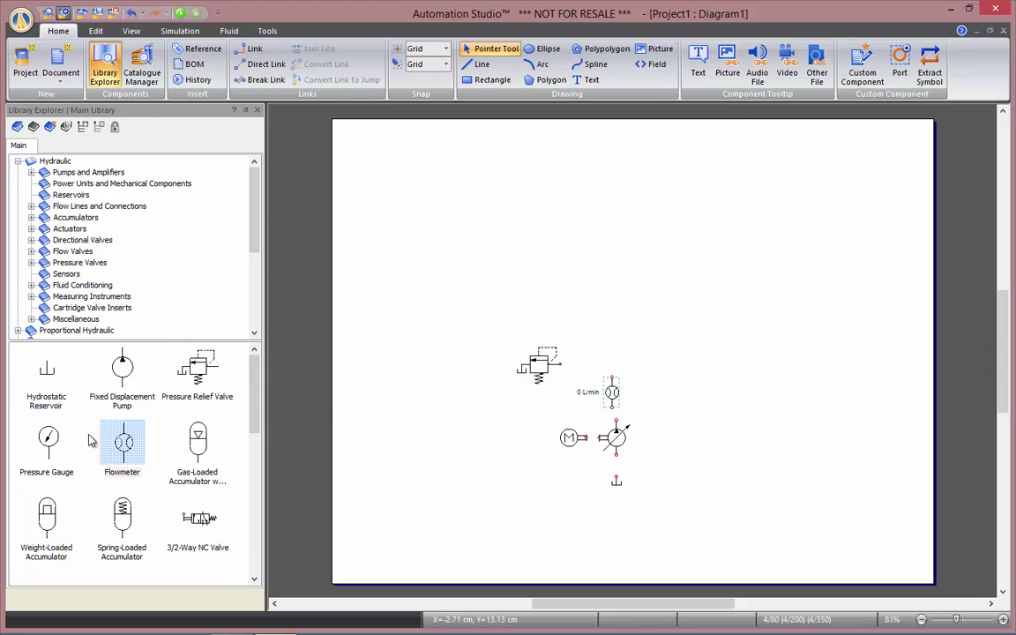
{"action": "left_click_drag", "start_coordinate": [48, 437], "coordinate": [565, 320]}
{"action": "scroll", "coordinate": [254, 402], "scroll_direction": "down", "scroll_amount": 2}
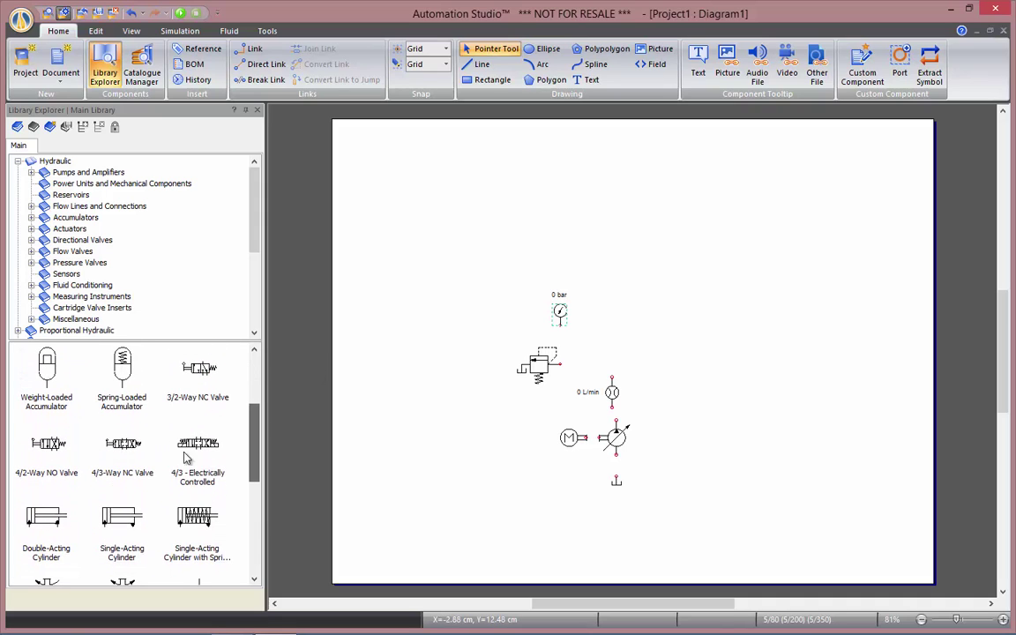
{"action": "left_click_drag", "start_coordinate": [53, 445], "coordinate": [611, 287]}
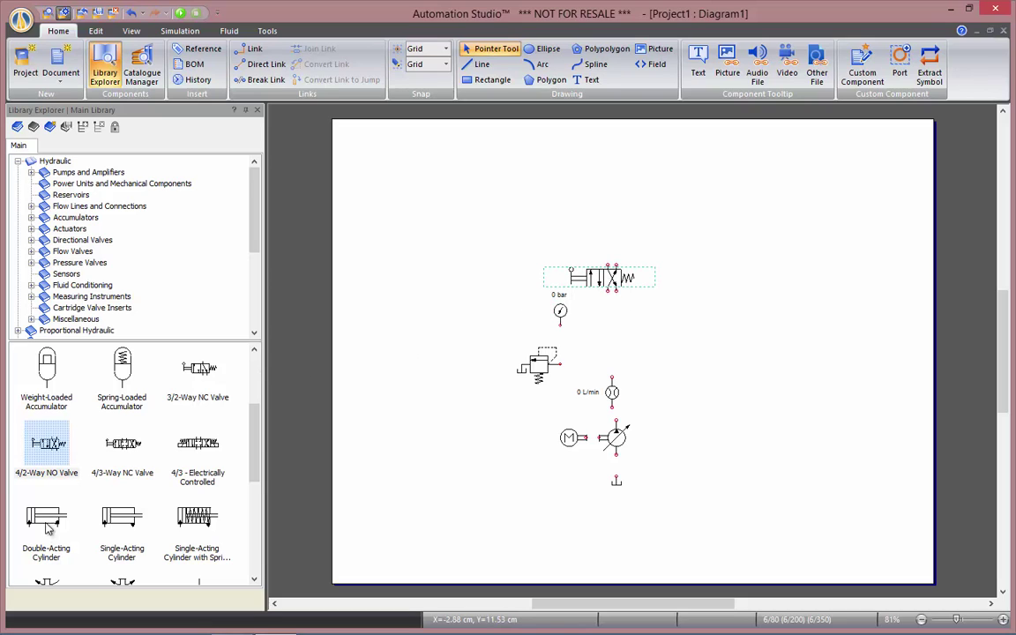
{"action": "left_click_drag", "start_coordinate": [44, 458], "coordinate": [621, 220]}
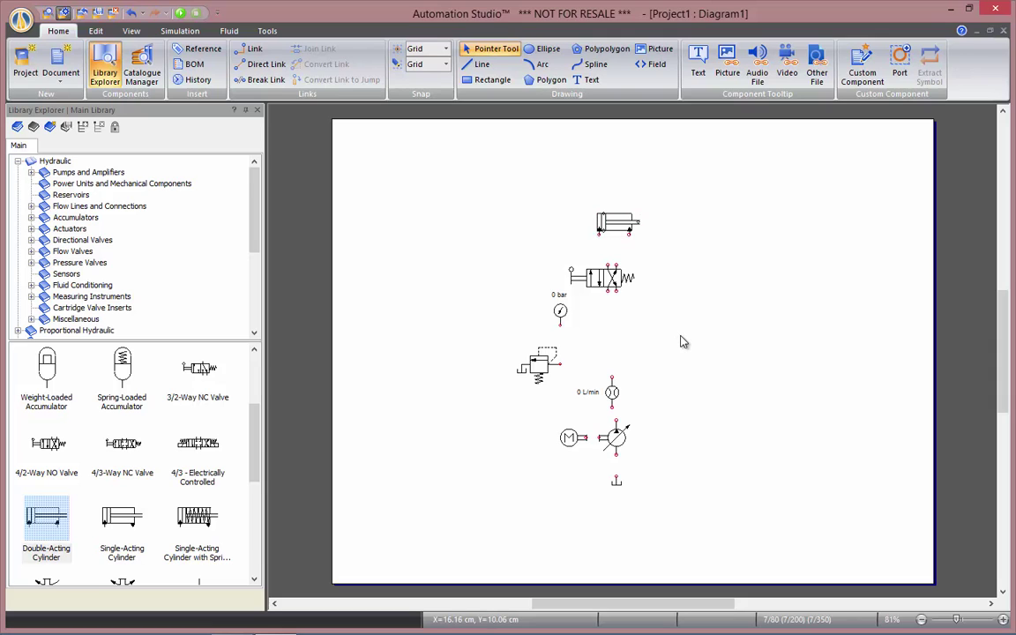
- Use Zoom All Components so the eight placed symbols fill the drawing area
{"action": "right_click", "coordinate": [682, 341]}
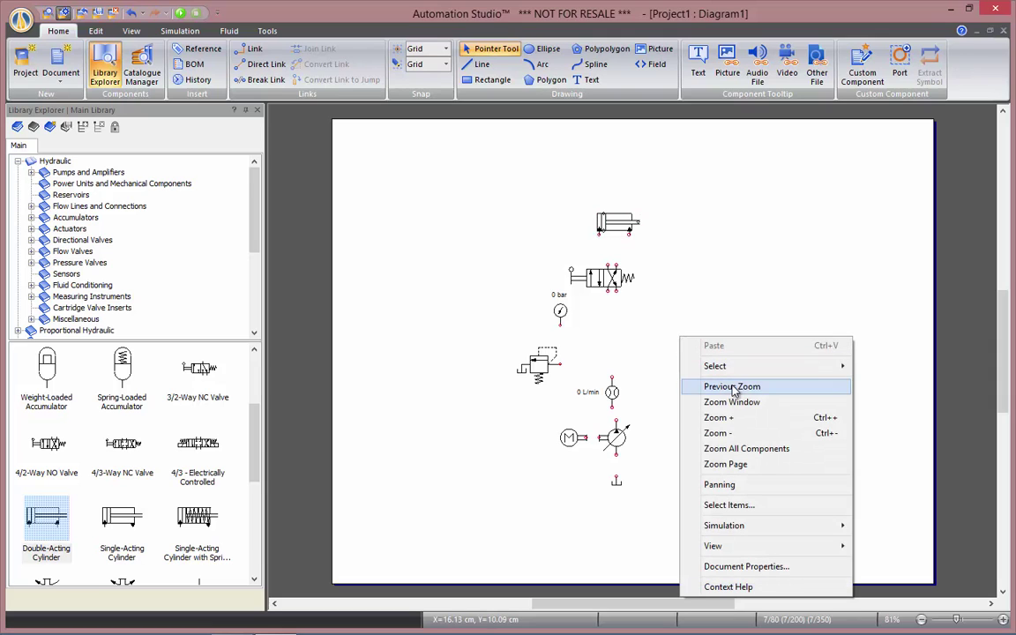
{"action": "left_click", "coordinate": [791, 456]}
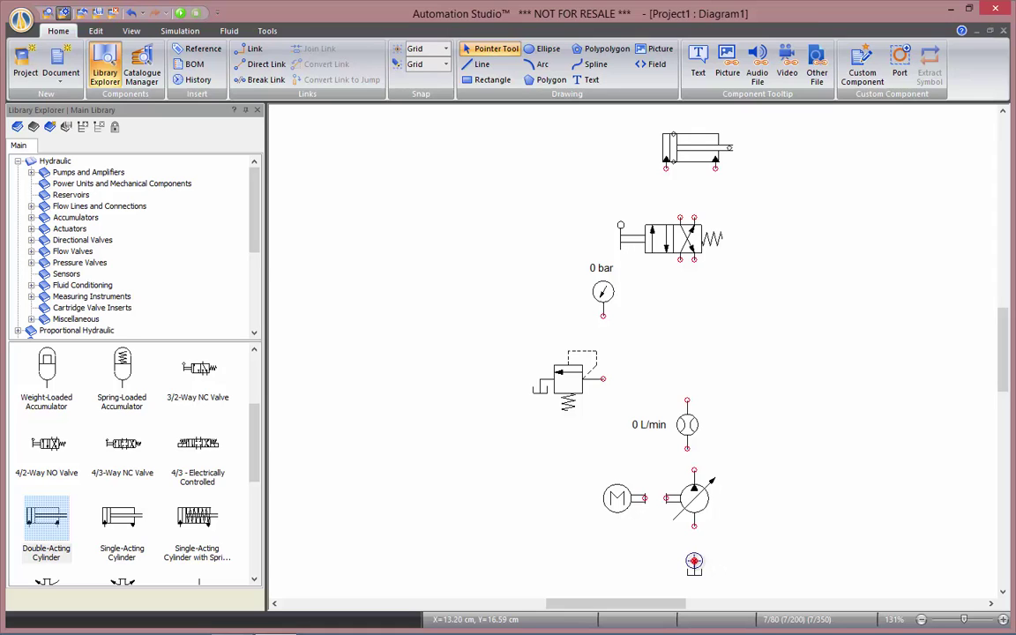
- Link tank to pump and flowmeter to relief valve, then tie the gauge and 4/2 valve into the pressure line
{"action": "left_click_drag", "start_coordinate": [695, 561], "coordinate": [692, 527]}
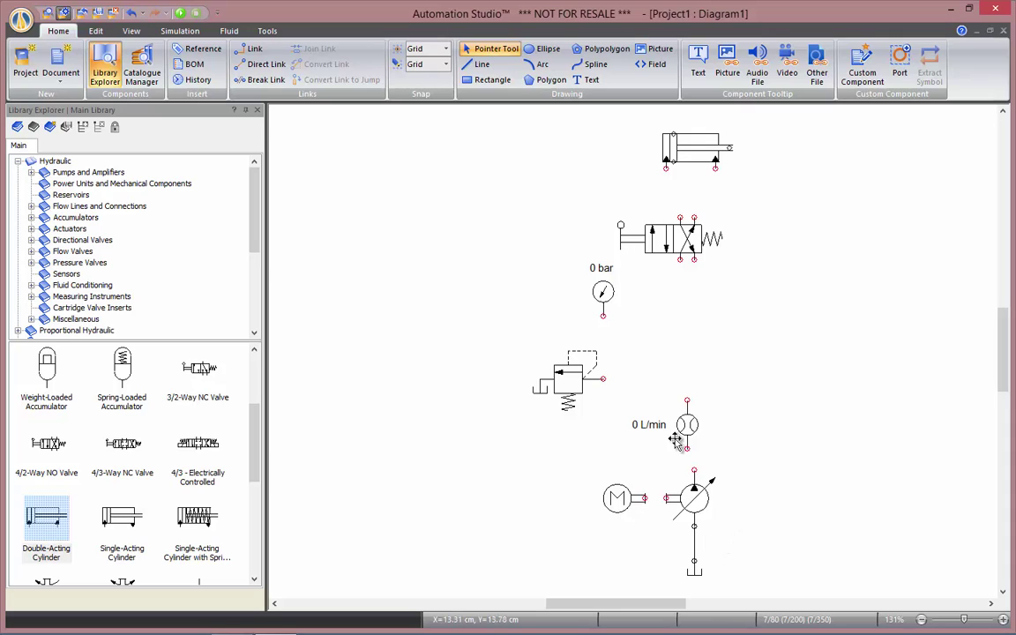
{"action": "left_click_drag", "start_coordinate": [694, 441], "coordinate": [733, 446]}
{"action": "left_click", "coordinate": [751, 450]}
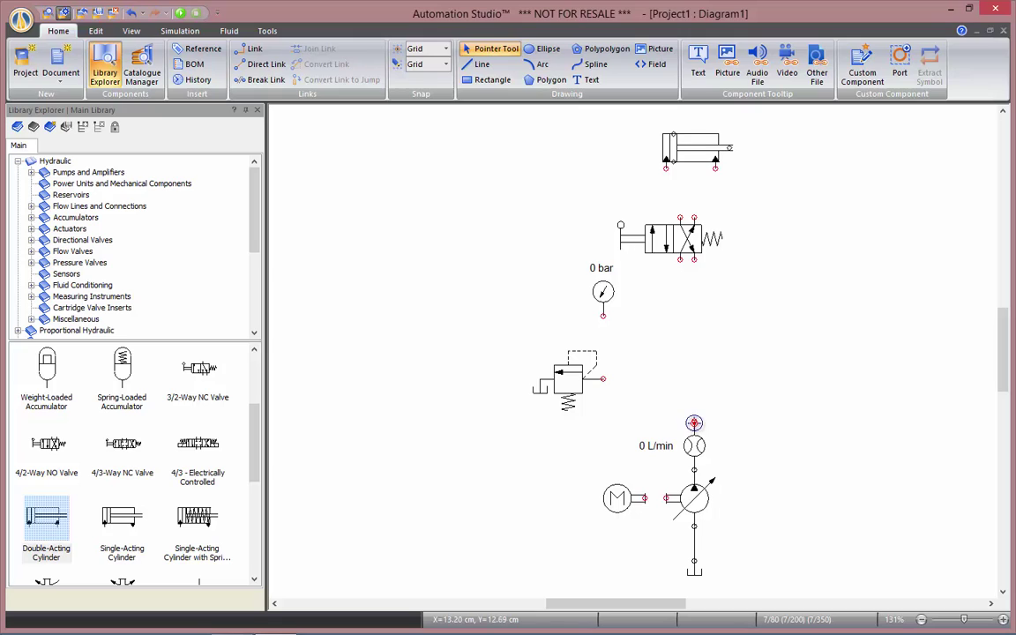
{"action": "left_click_drag", "start_coordinate": [688, 401], "coordinate": [604, 379]}
{"action": "left_click_drag", "start_coordinate": [603, 316], "coordinate": [604, 376]}
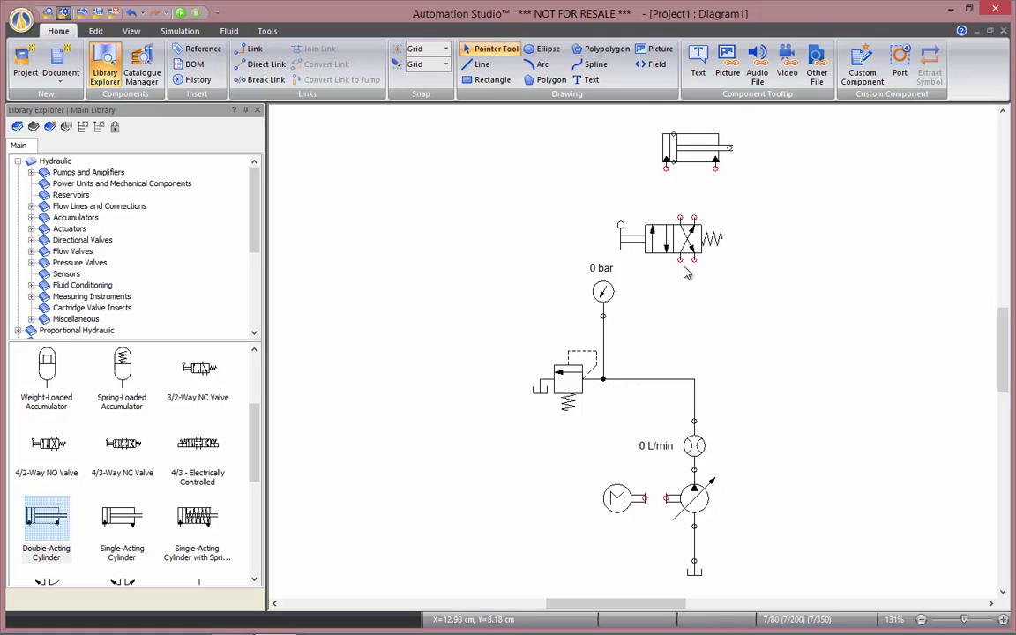
{"action": "mouse_move", "coordinate": [680, 259]}
{"action": "left_mouse_down"}
{"action": "mouse_move", "coordinate": [681, 346]}
{"action": "mouse_move", "coordinate": [694, 380]}
{"action": "left_mouse_up"}
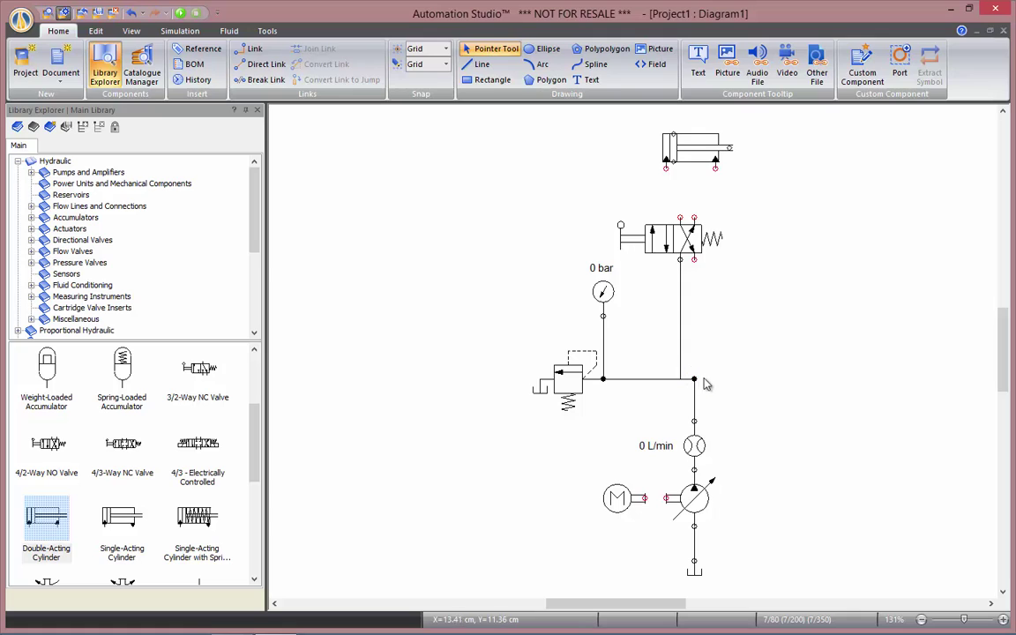
- Reroute the valve's supply line and align the 4/2 valve on it
{"action": "left_click", "coordinate": [683, 328]}
{"action": "left_click_drag", "start_coordinate": [680, 321], "coordinate": [696, 325]}
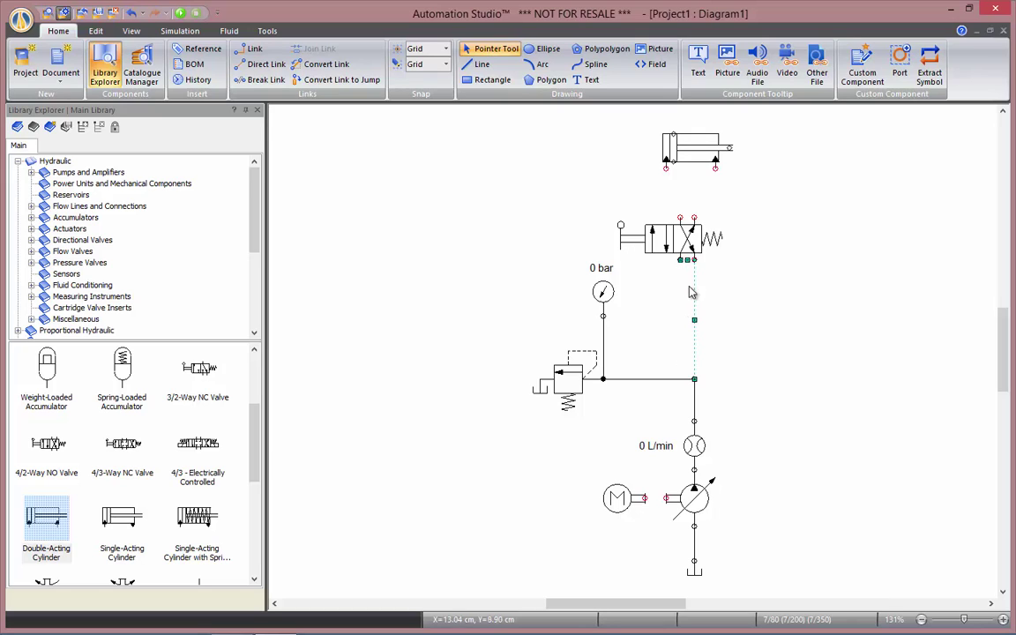
{"action": "left_click_drag", "start_coordinate": [688, 276], "coordinate": [714, 295]}
{"action": "left_click", "coordinate": [717, 296]}
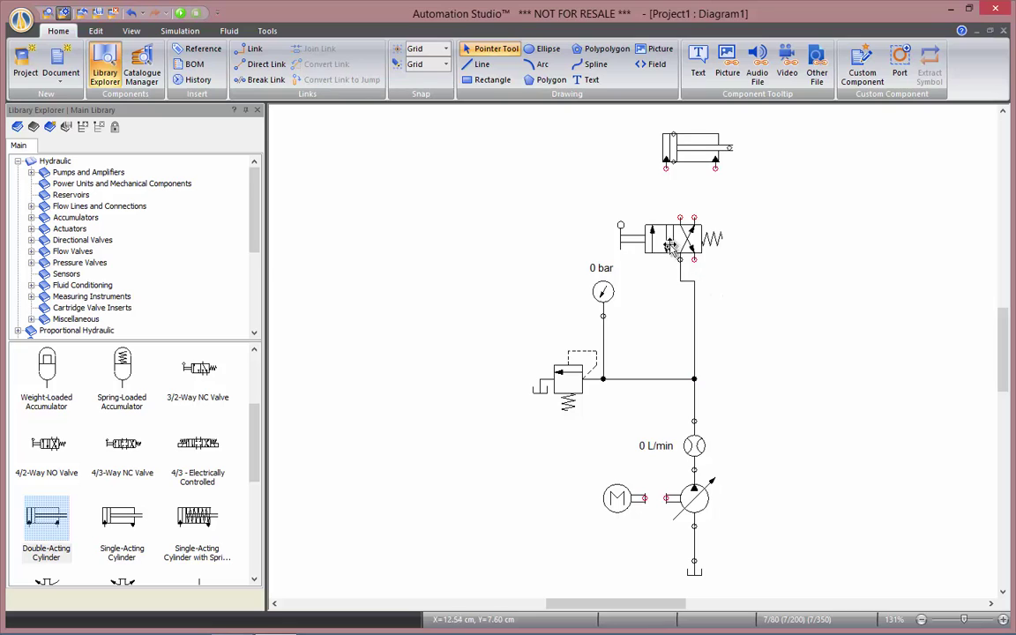
{"action": "left_click_drag", "start_coordinate": [663, 240], "coordinate": [669, 265]}
{"action": "left_click", "coordinate": [668, 273]}
- Connect both upper valve ports to the cylinder and run a return line down from the lower-right port
{"action": "left_click_drag", "start_coordinate": [685, 154], "coordinate": [720, 160]}
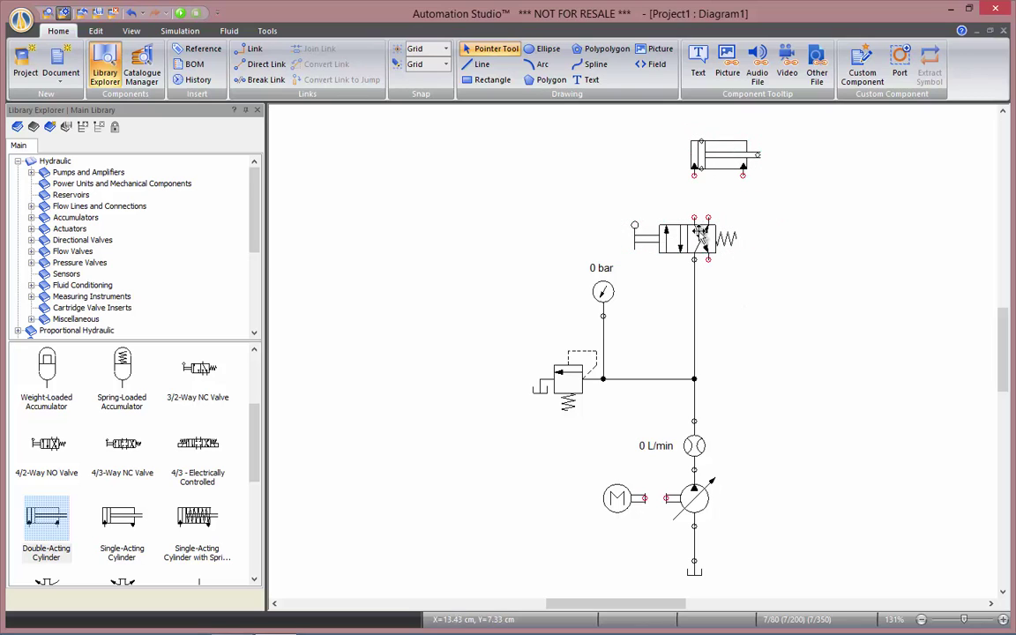
{"action": "left_click_drag", "start_coordinate": [694, 216], "coordinate": [694, 175]}
{"action": "left_click_drag", "start_coordinate": [712, 213], "coordinate": [742, 174]}
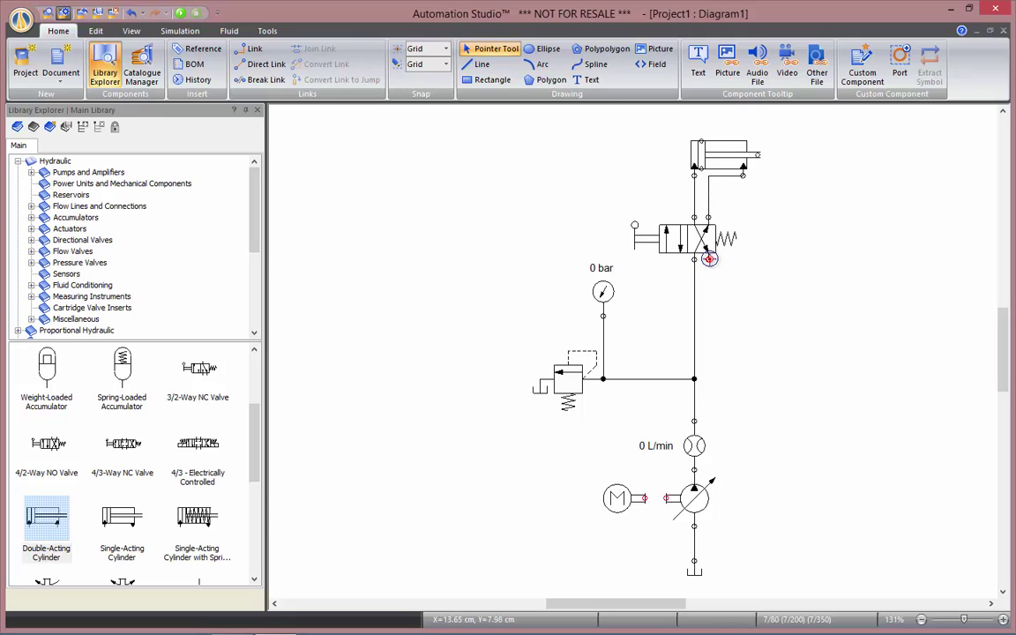
{"action": "mouse_move", "coordinate": [709, 259]}
{"action": "left_mouse_down"}
{"action": "mouse_move", "coordinate": [771, 267]}
{"action": "mouse_move", "coordinate": [770, 333]}
{"action": "mouse_move", "coordinate": [721, 345]}
{"action": "mouse_move", "coordinate": [729, 422]}
{"action": "mouse_move", "coordinate": [739, 441]}
{"action": "mouse_move", "coordinate": [771, 443]}
{"action": "mouse_move", "coordinate": [771, 567]}
{"action": "left_mouse_up"}
{"action": "left_click_drag", "start_coordinate": [729, 406], "coordinate": [751, 415]}
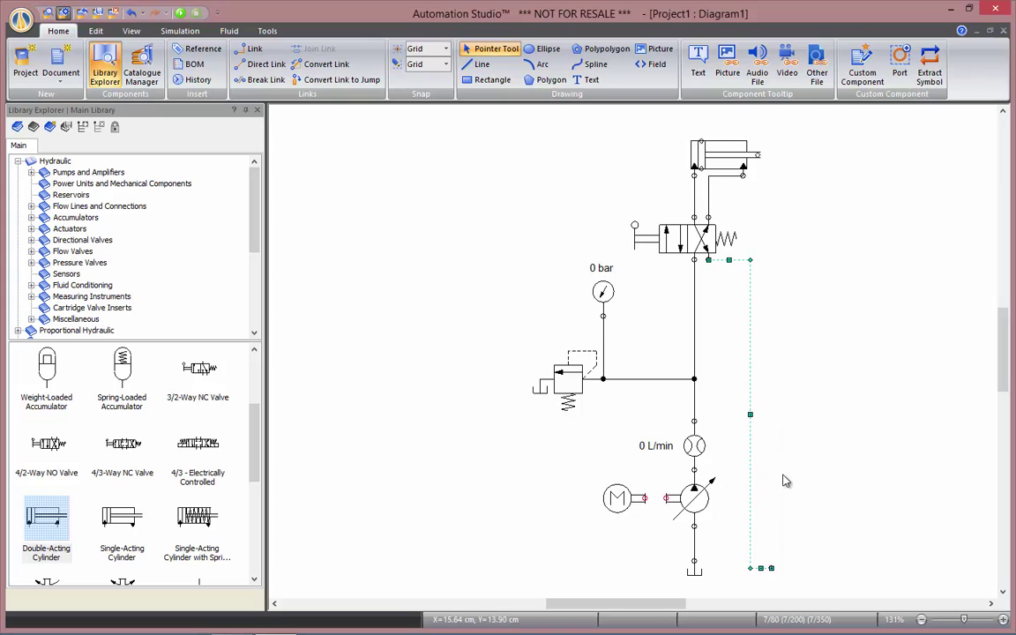
- Copy the reservoir symbol and paste a duplicate onto the canvas
{"action": "left_click", "coordinate": [794, 572]}
{"action": "left_click", "coordinate": [764, 569]}
{"action": "left_click", "coordinate": [792, 572]}
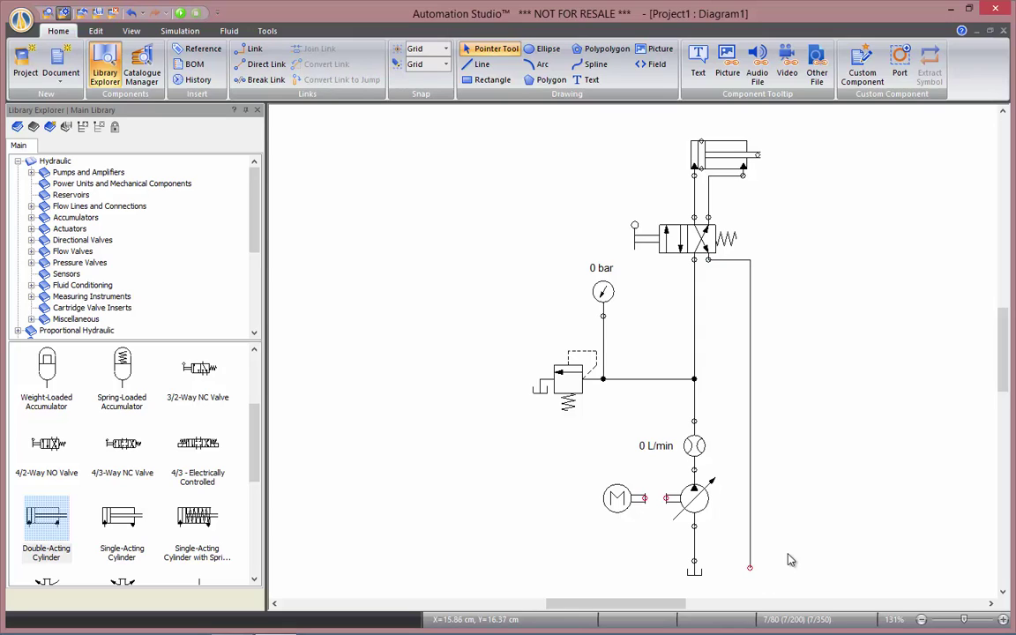
{"action": "right_click", "coordinate": [693, 576]}
{"action": "left_click", "coordinate": [780, 303]}
{"action": "right_click", "coordinate": [810, 474]}
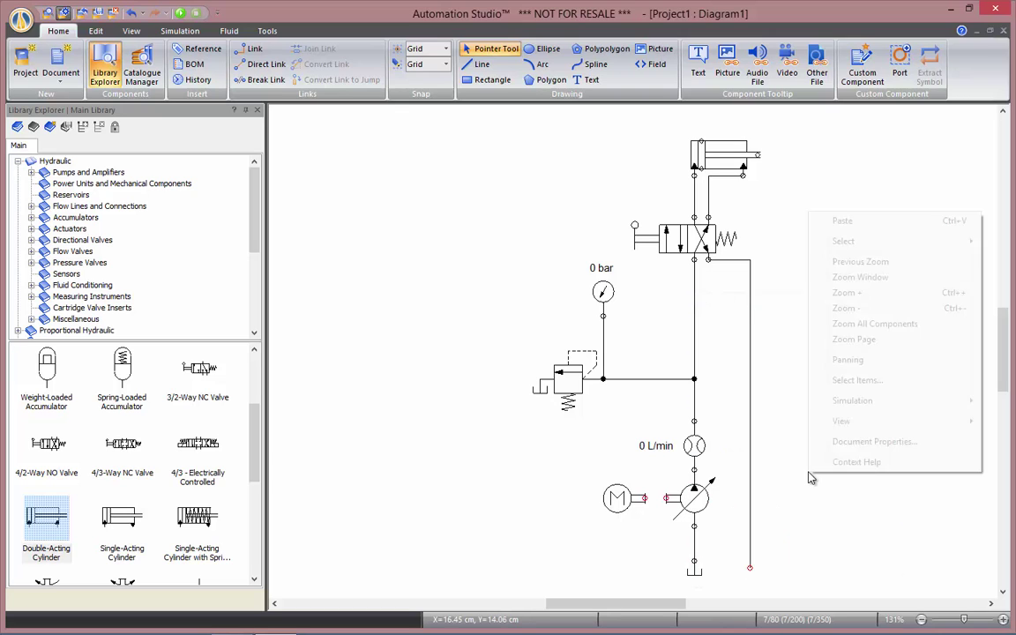
{"action": "left_click", "coordinate": [869, 219]}
{"action": "left_click", "coordinate": [839, 432]}
- Position a pasted tank at the lower end of the valve's return line
{"action": "key", "text": "ctrl+v"}
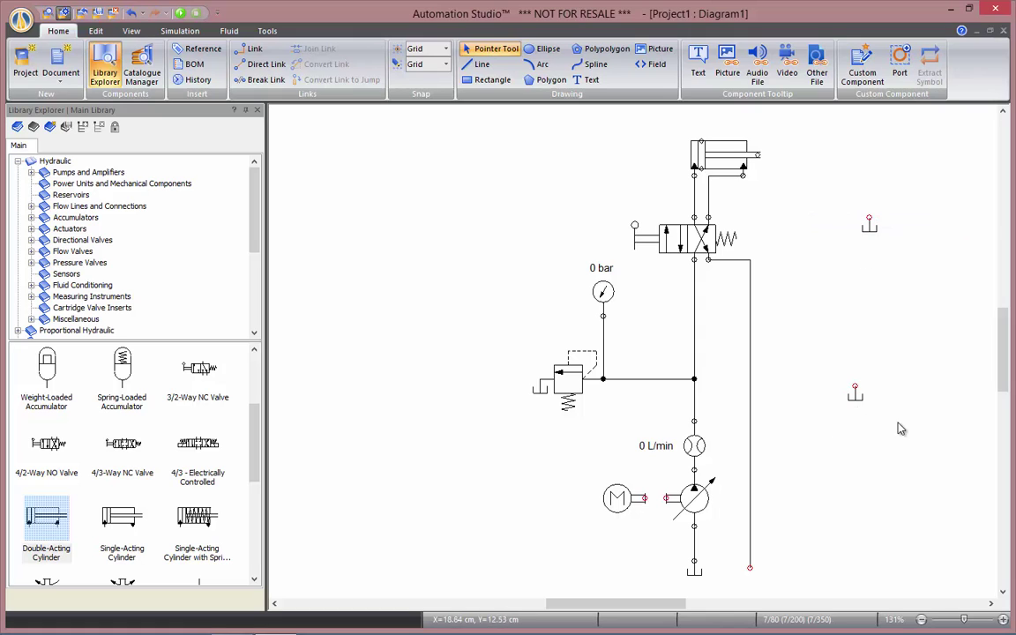
{"action": "left_click_drag", "start_coordinate": [899, 426], "coordinate": [825, 214]}
{"action": "left_click_drag", "start_coordinate": [696, 568], "coordinate": [714, 583]}
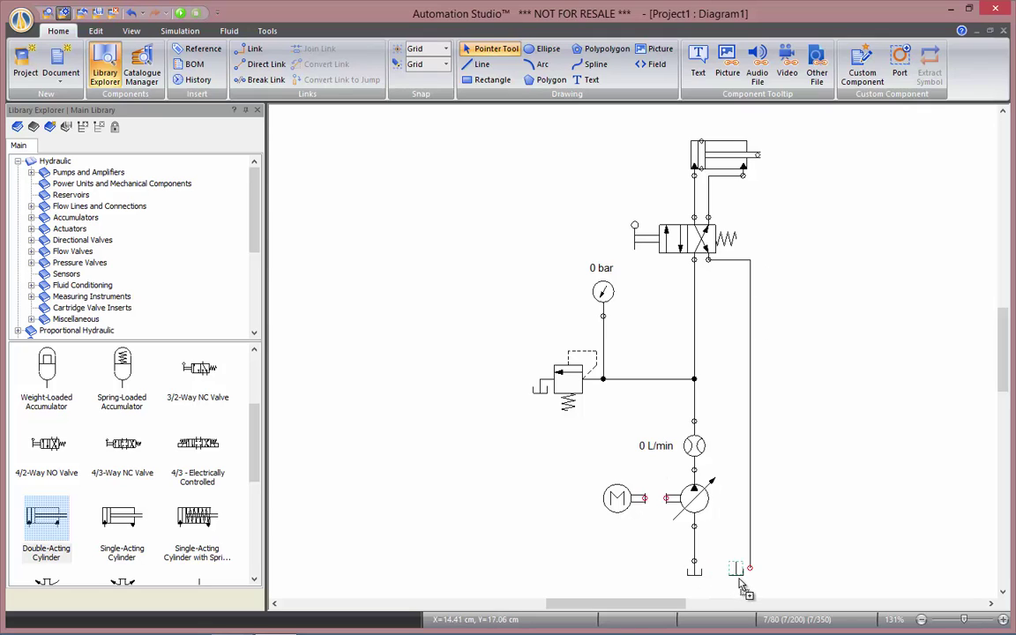
{"action": "left_click_drag", "start_coordinate": [743, 584], "coordinate": [745, 584]}
{"action": "left_click", "coordinate": [751, 577]}
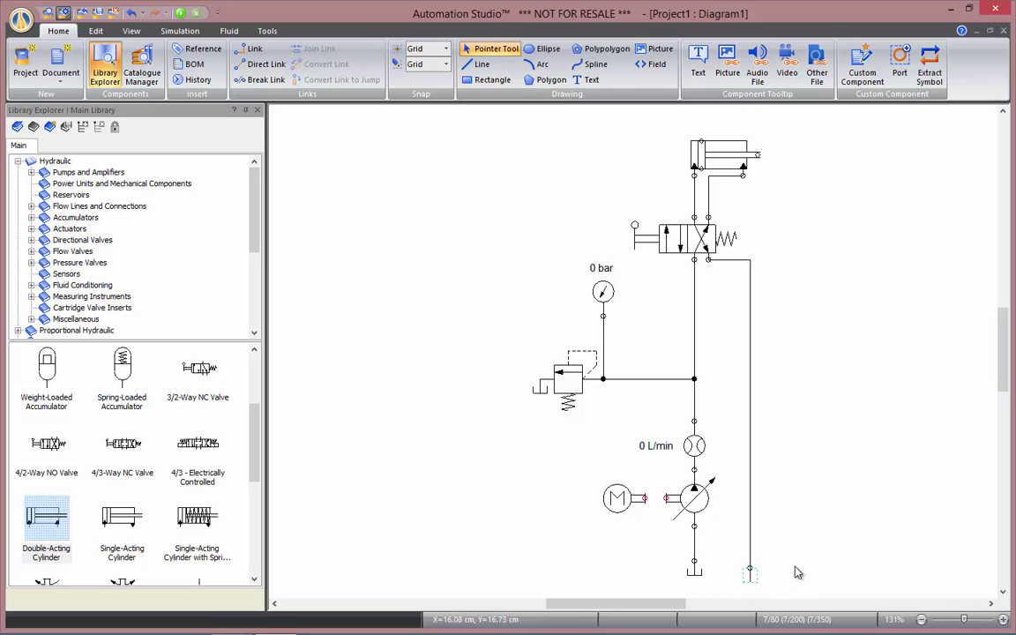
- Slide the electric motor right until its shaft couples to the variable pump's drive shaft
{"action": "left_click", "coordinate": [803, 572]}
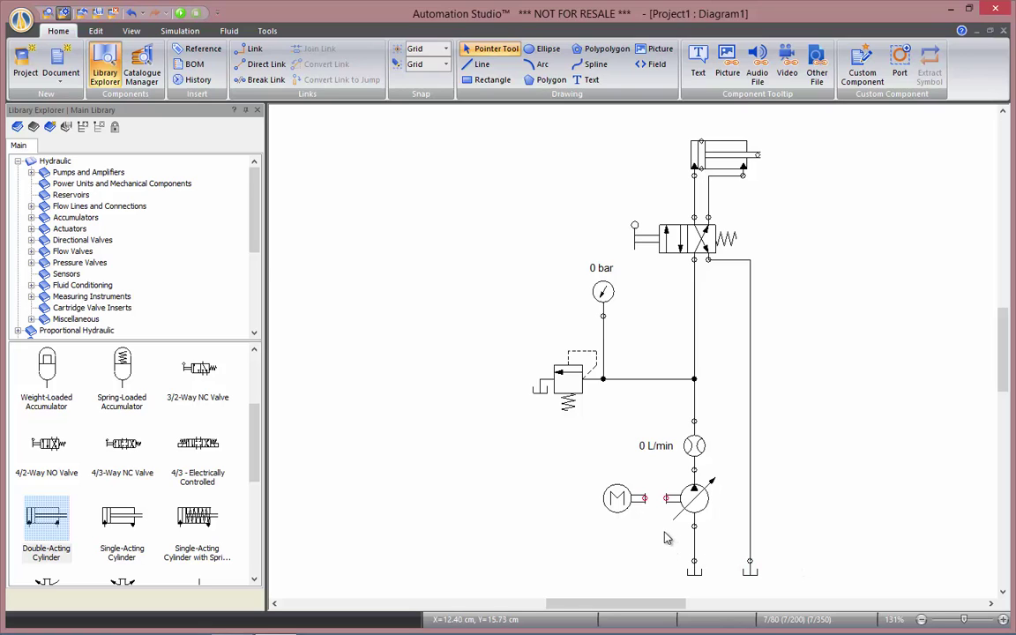
{"action": "scroll", "coordinate": [651, 538], "scroll_direction": "up", "scroll_amount": 5}
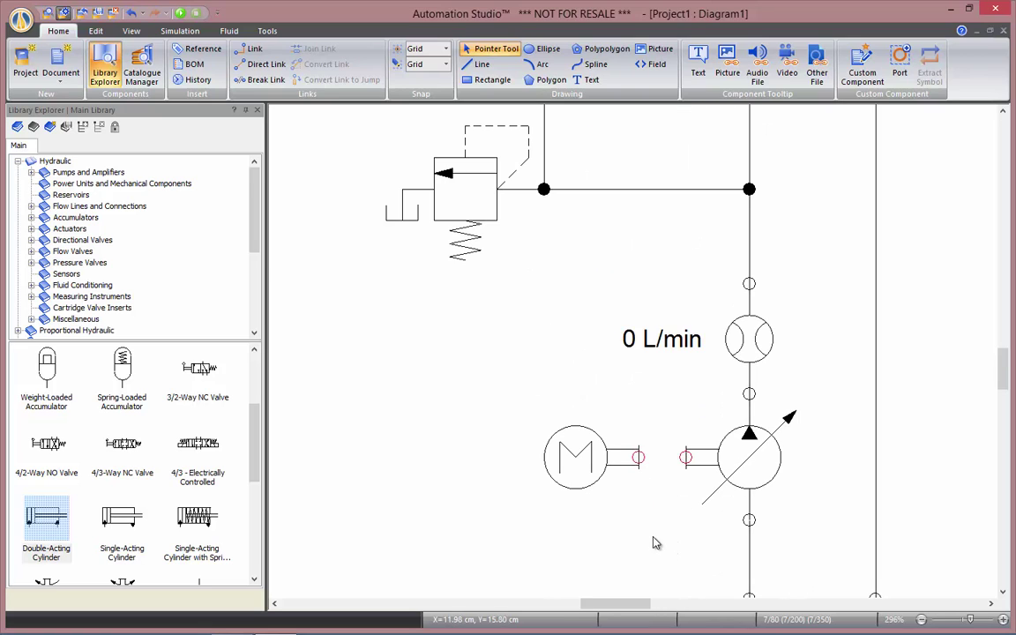
{"action": "scroll", "coordinate": [644, 525], "scroll_direction": "down", "scroll_amount": 2}
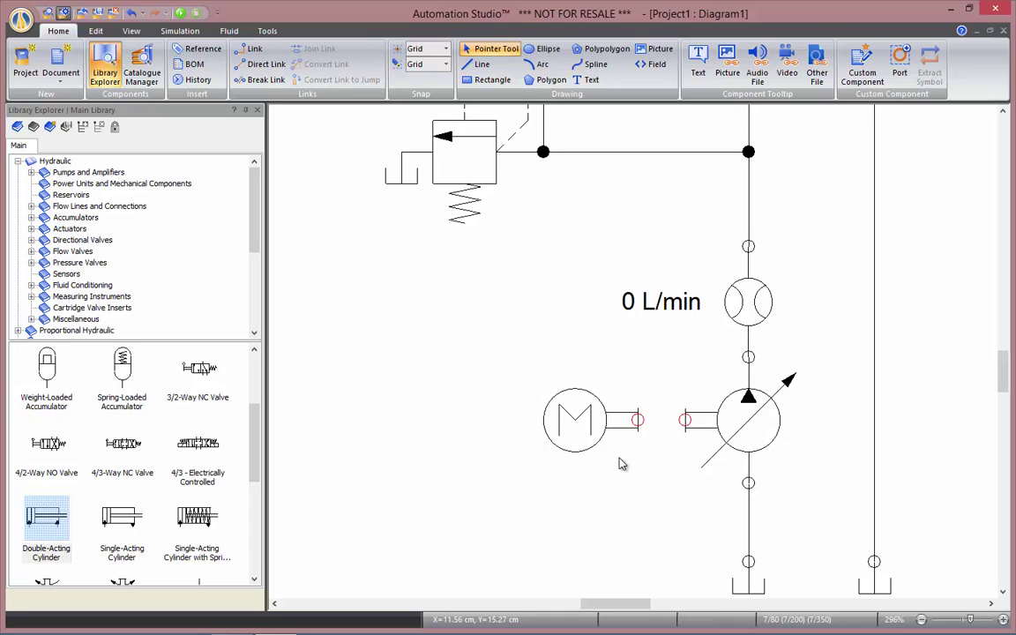
{"action": "left_click_drag", "start_coordinate": [600, 445], "coordinate": [632, 450]}
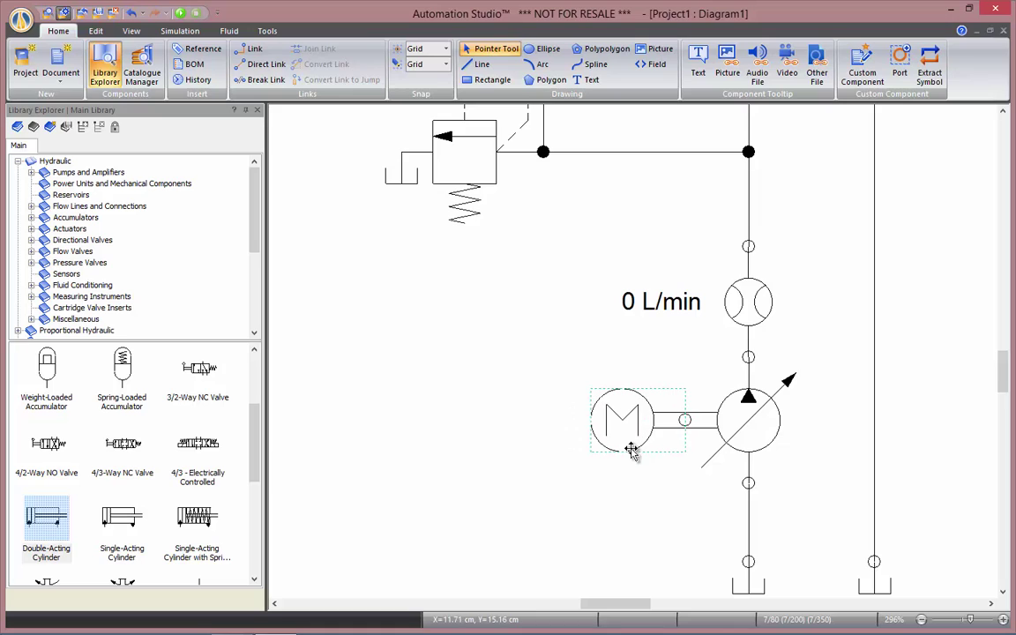
{"action": "left_click", "coordinate": [680, 494]}
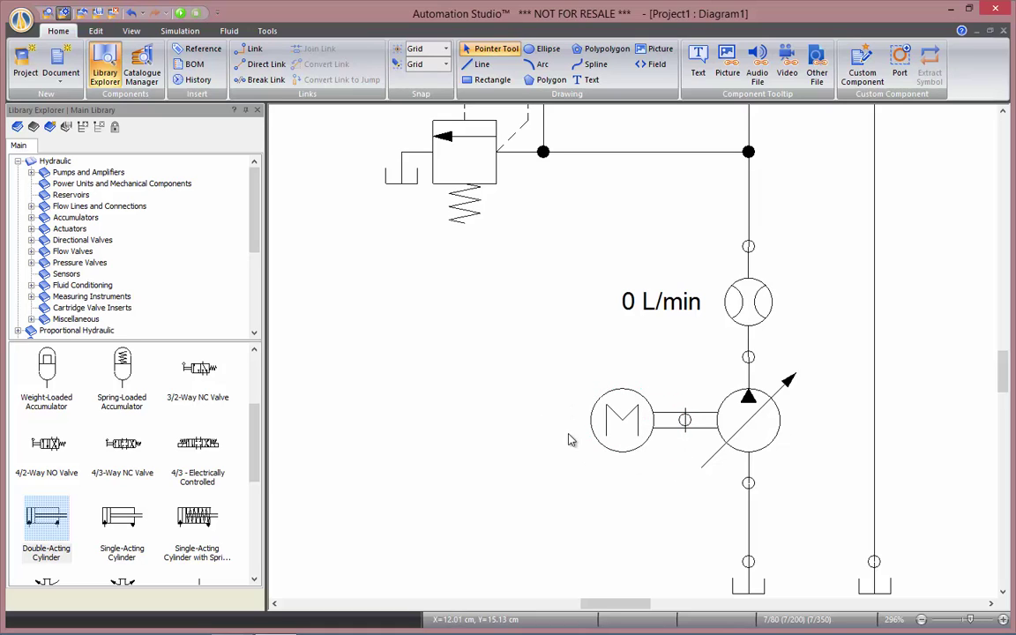
{"action": "right_click", "coordinate": [495, 137]}
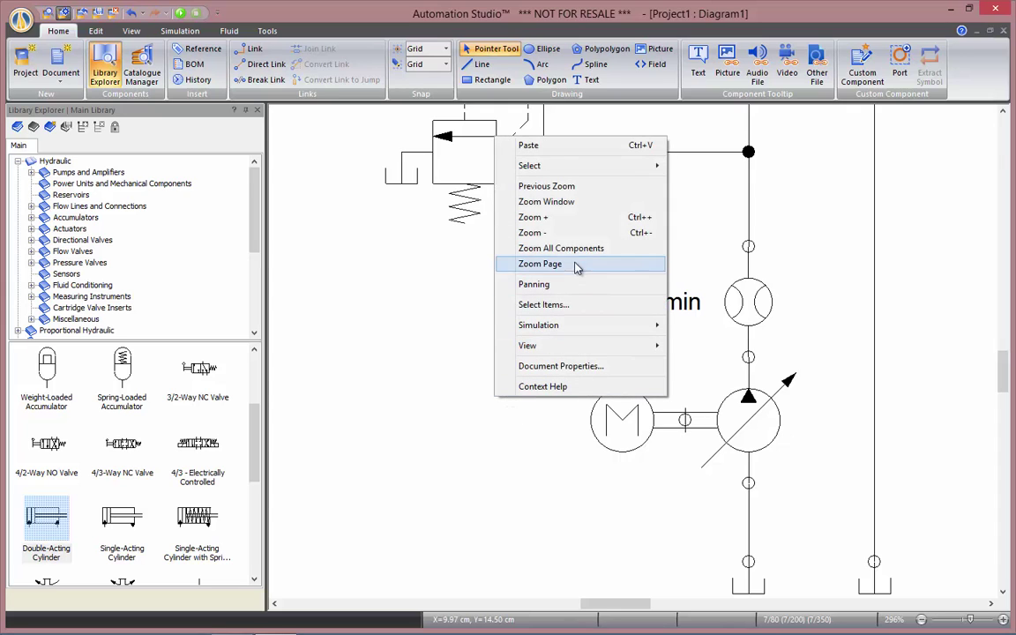
- Fit all components in view and run the simulation, showing 81.16 bar and 199.99 L/min
{"action": "left_click", "coordinate": [521, 248]}
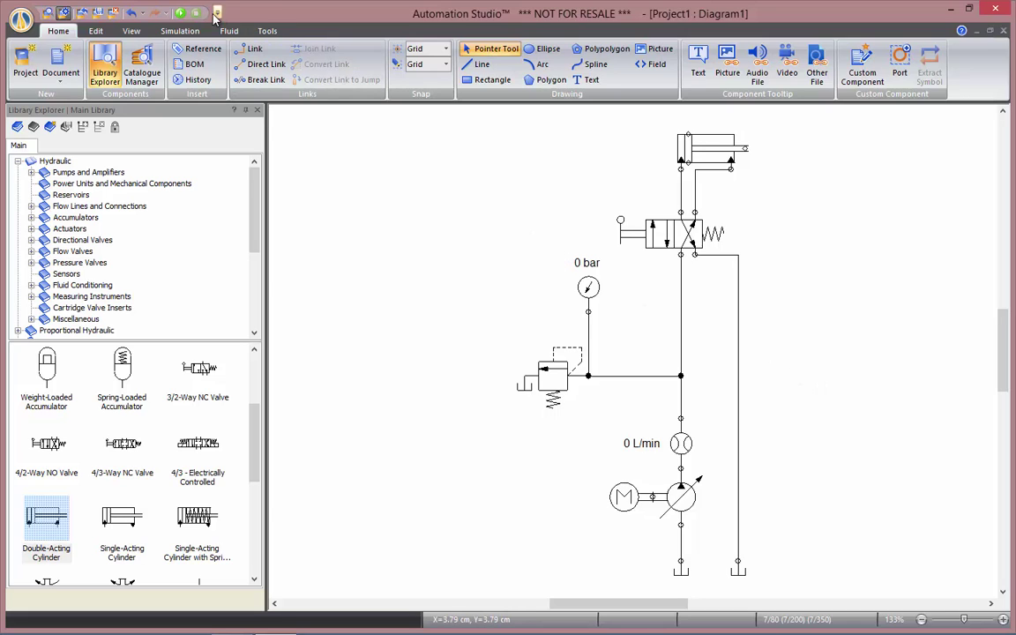
{"action": "left_click", "coordinate": [182, 13]}
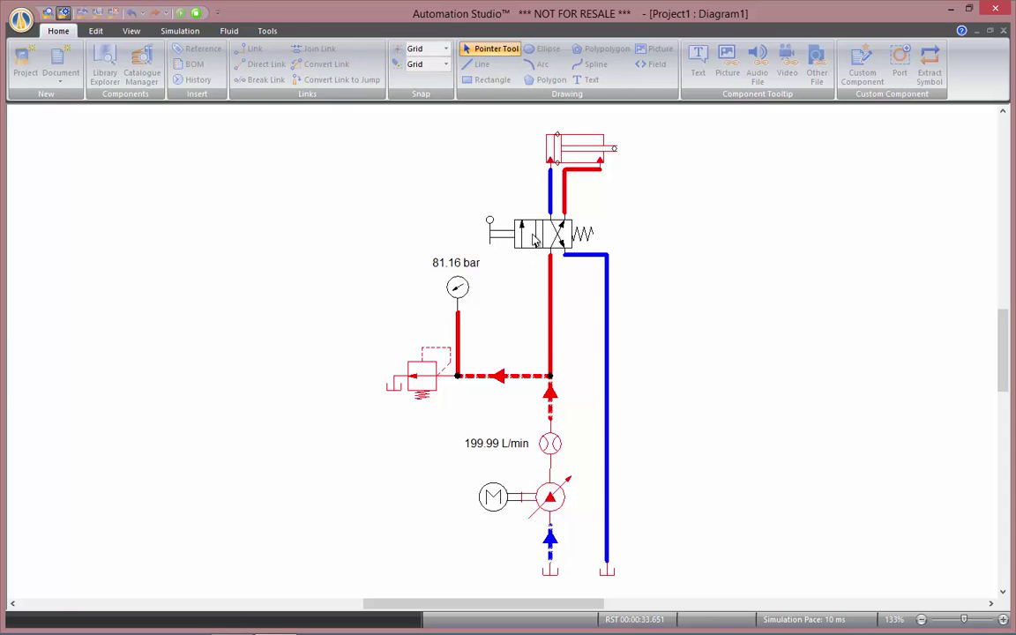
- Toggle the 4/2 valve lever repeatedly to retract and re-extend the cylinder during simulation
{"action": "left_click", "coordinate": [533, 241]}
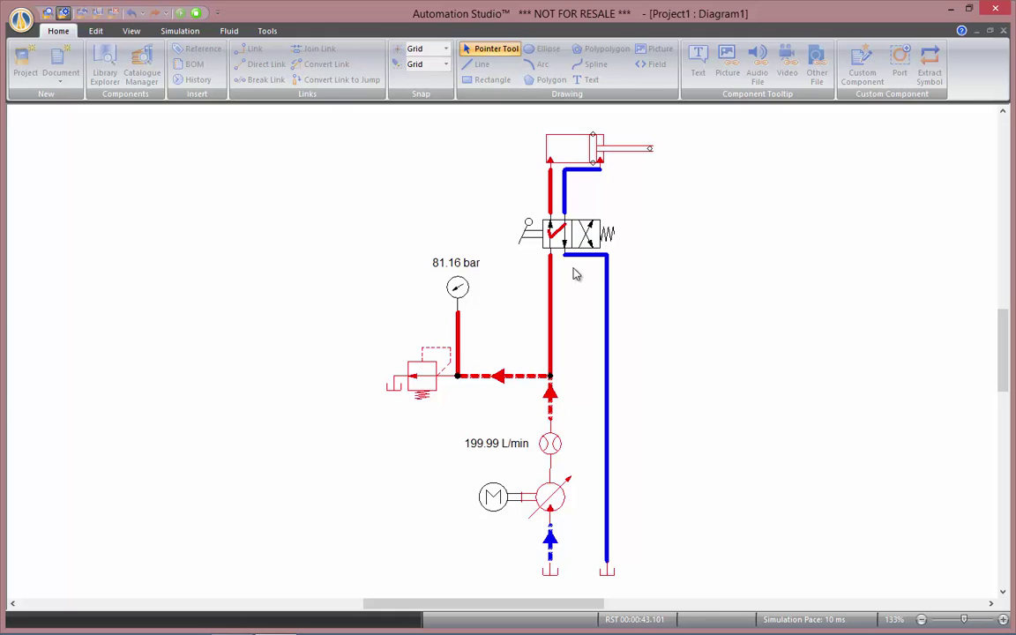
{"action": "left_click", "coordinate": [588, 244]}
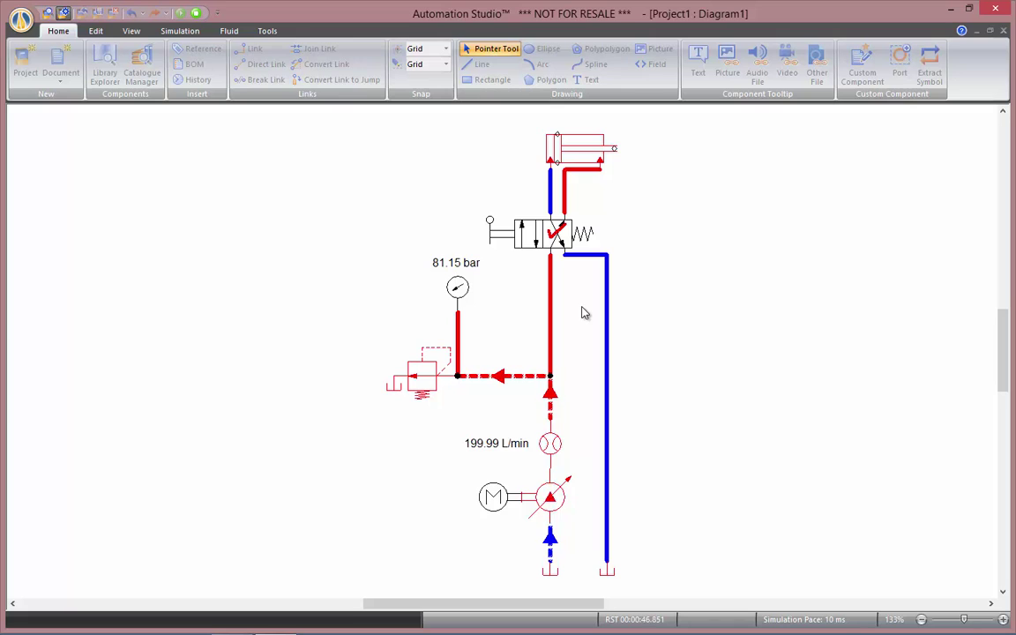
{"action": "left_click", "coordinate": [538, 245]}
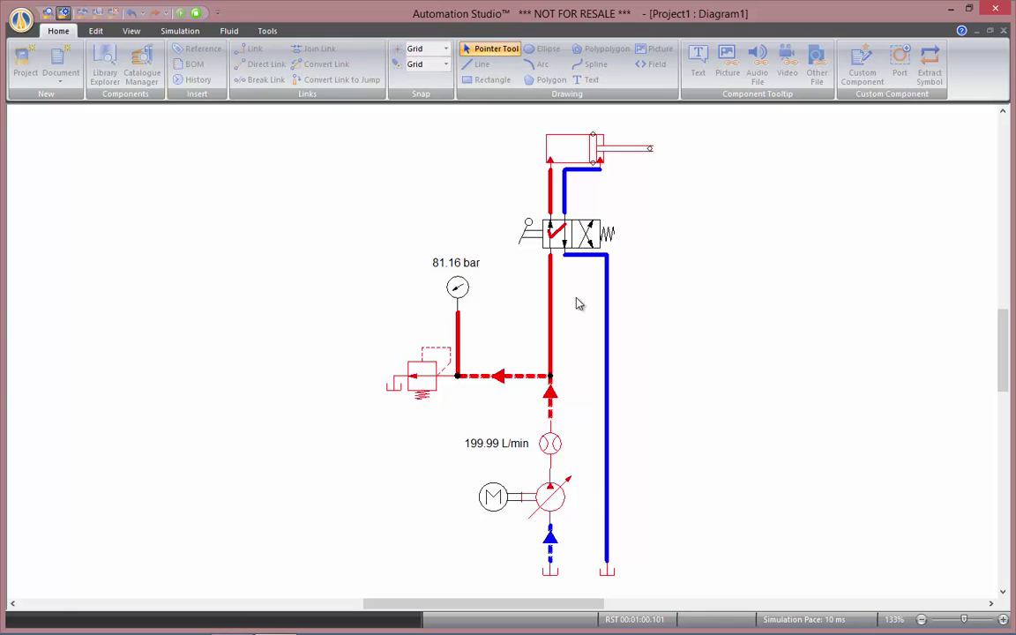
{"action": "left_click", "coordinate": [529, 240]}
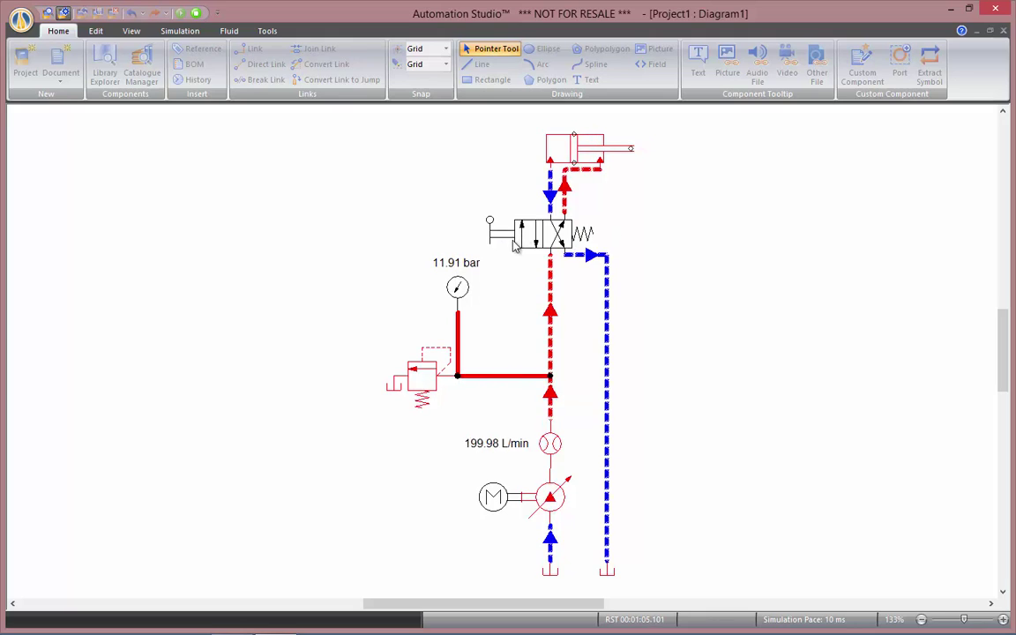
{"action": "left_click", "coordinate": [529, 238]}
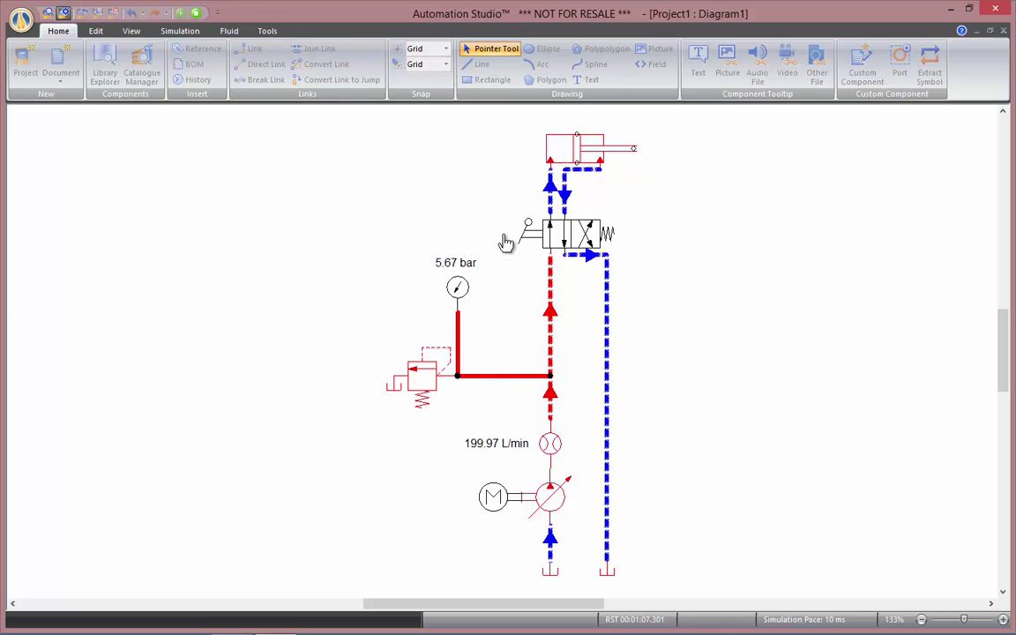
{"action": "left_click", "coordinate": [505, 244]}
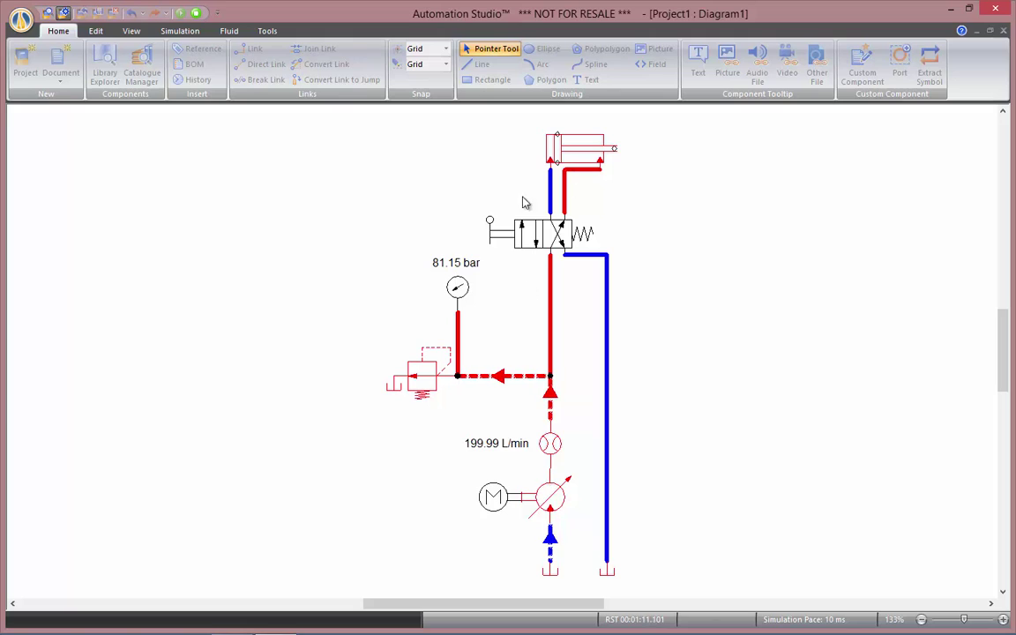
- Turn on cutaway animations for the pump and relief valve, then shift the valve to extend the cylinder
{"action": "right_click", "coordinate": [556, 509]}
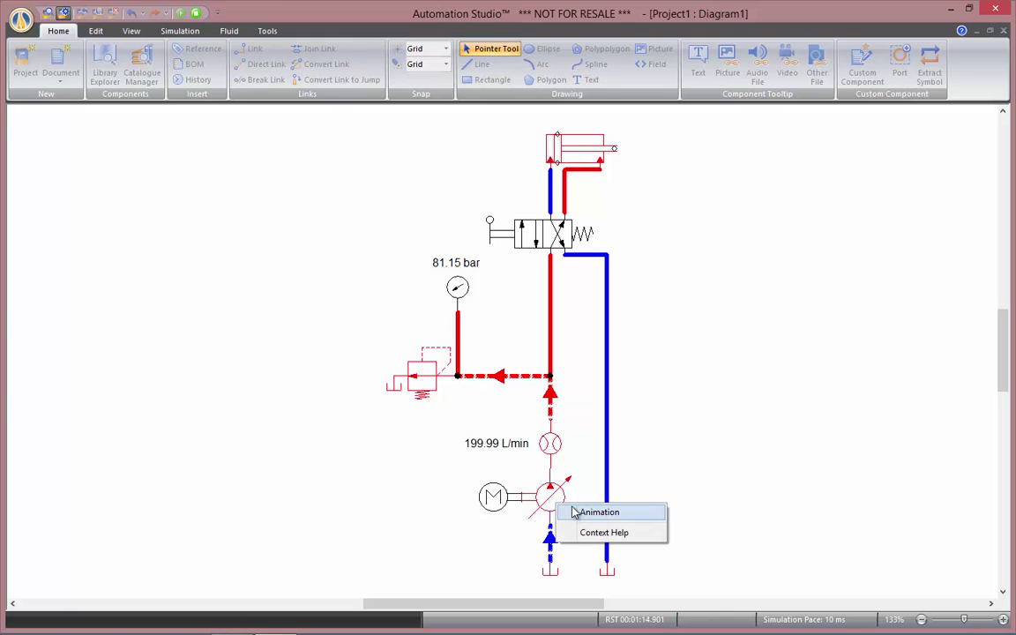
{"action": "left_click", "coordinate": [582, 512]}
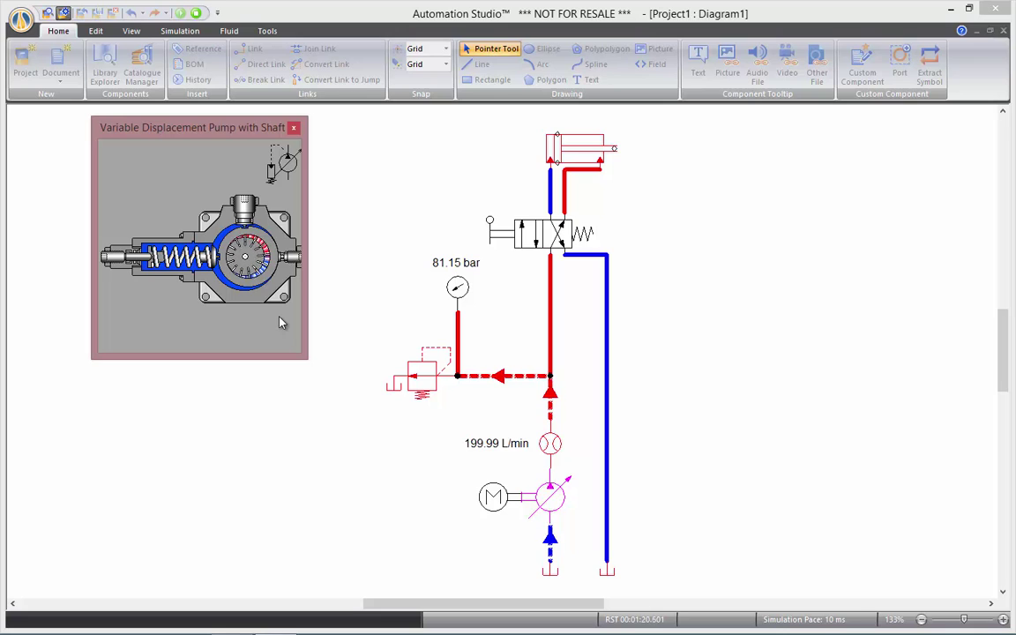
{"action": "right_click", "coordinate": [422, 385]}
{"action": "left_click", "coordinate": [434, 394]}
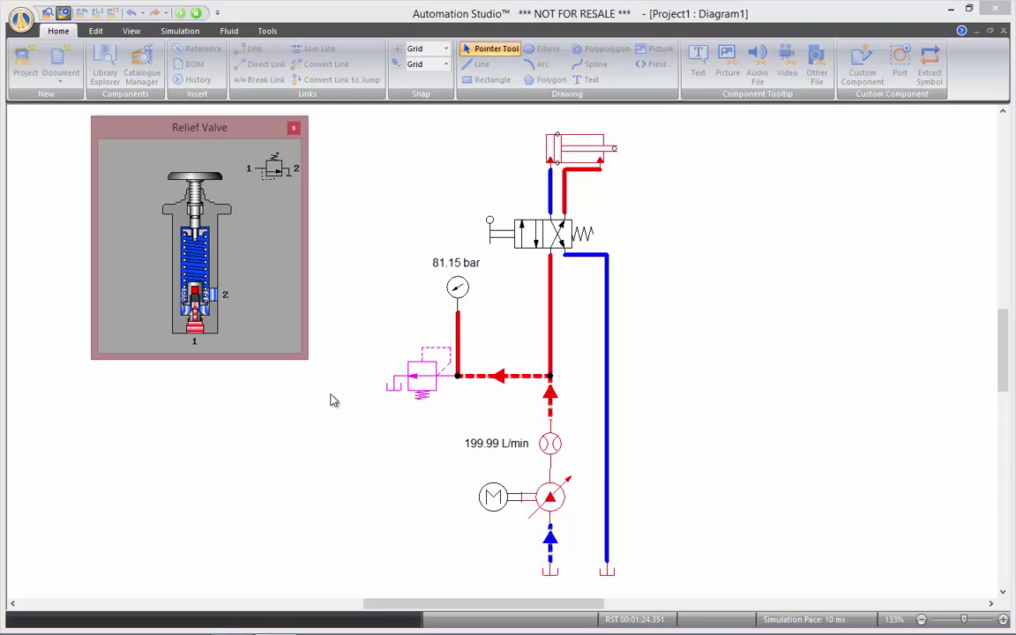
{"action": "left_click", "coordinate": [535, 244]}
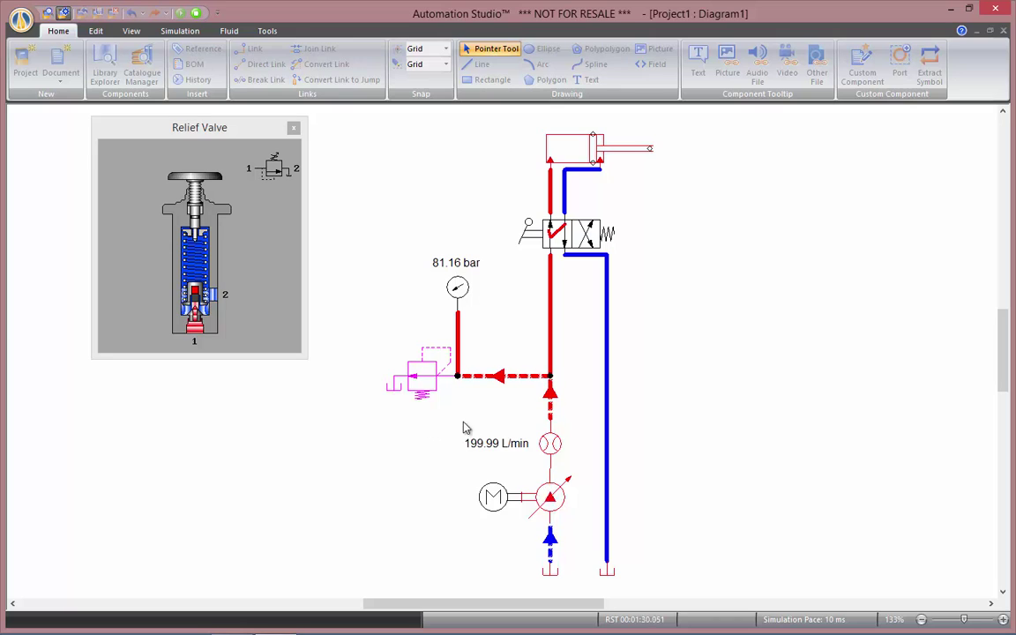
- Animate the double-acting cylinder's cutaway and cycle the valve to retract and extend it
{"action": "right_click", "coordinate": [579, 160]}
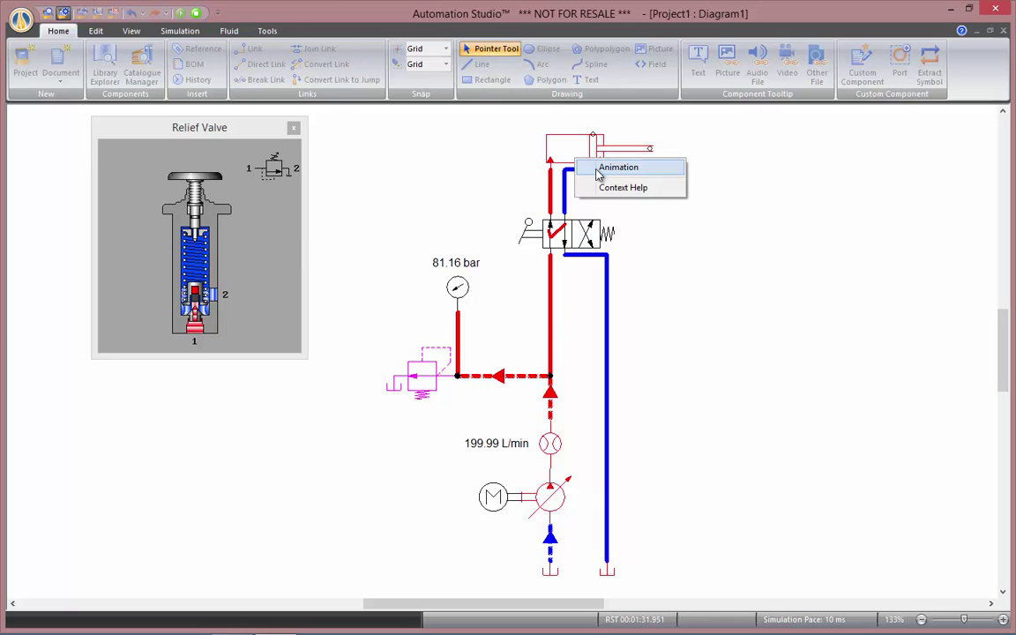
{"action": "left_click", "coordinate": [600, 167]}
{"action": "left_click", "coordinate": [589, 238]}
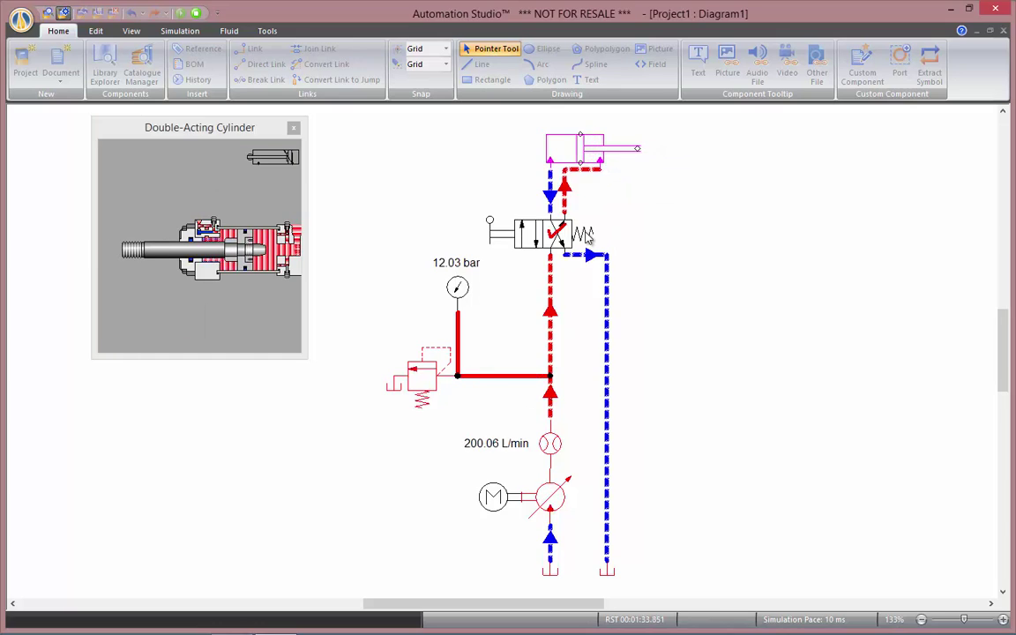
{"action": "left_click", "coordinate": [542, 238]}
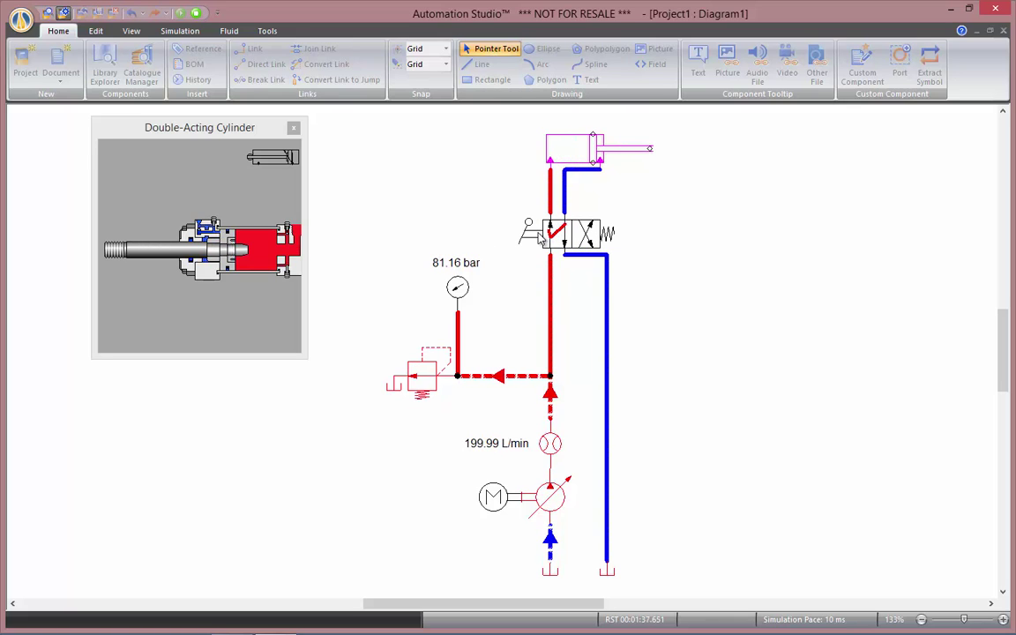
- Close the cylinder animation and raise the relief valve's cracking pressure to about 203 bar
{"action": "left_click", "coordinate": [303, 138]}
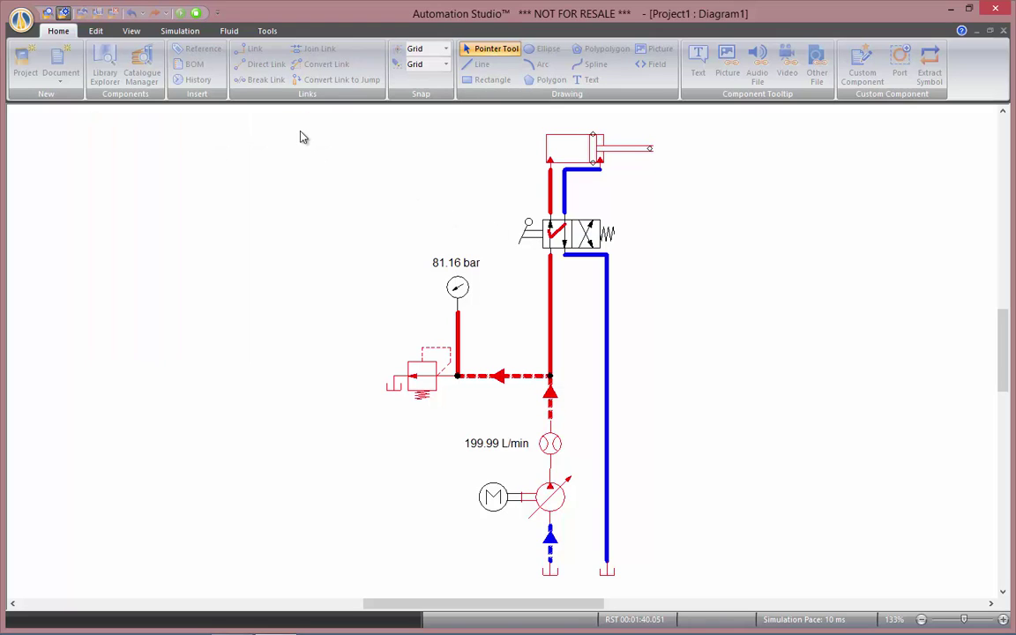
{"action": "left_click", "coordinate": [422, 368]}
{"action": "left_click_drag", "start_coordinate": [443, 375], "coordinate": [213, 226]}
{"action": "left_click", "coordinate": [272, 270]}
{"action": "left_click_drag", "start_coordinate": [272, 273], "coordinate": [300, 276]}
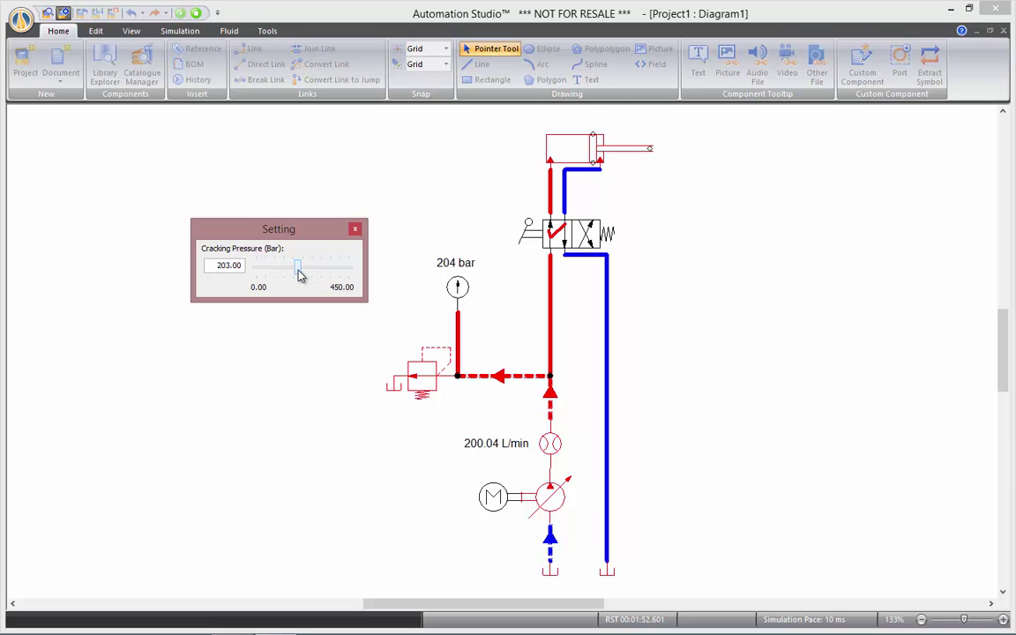
{"action": "left_click", "coordinate": [355, 229]}
- Lower the pump displacement and shift the directional valve to move the cylinder
{"action": "left_click", "coordinate": [551, 510]}
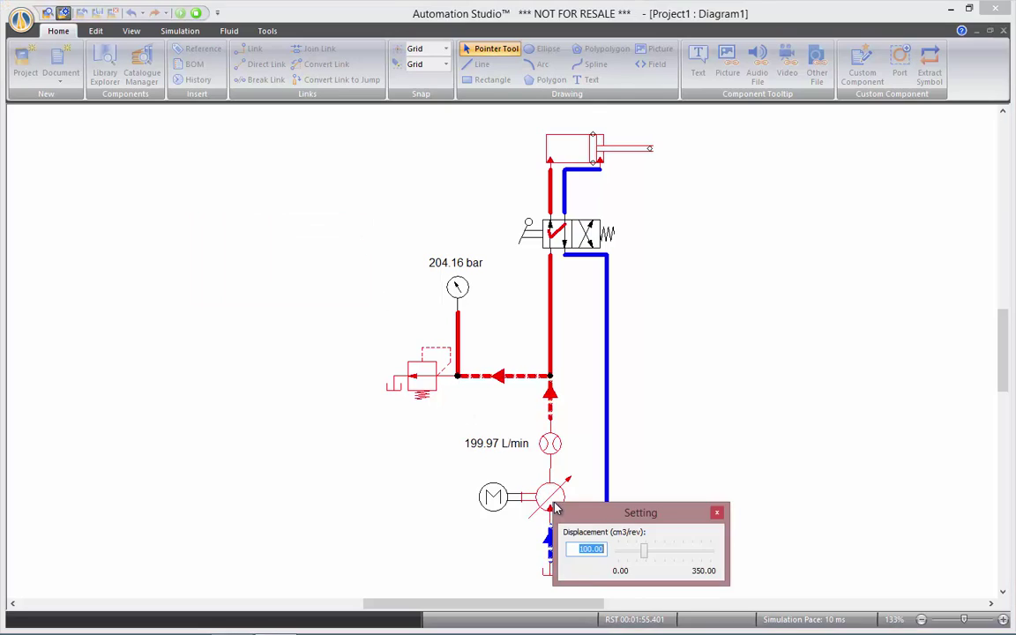
{"action": "left_click_drag", "start_coordinate": [600, 514], "coordinate": [246, 441]}
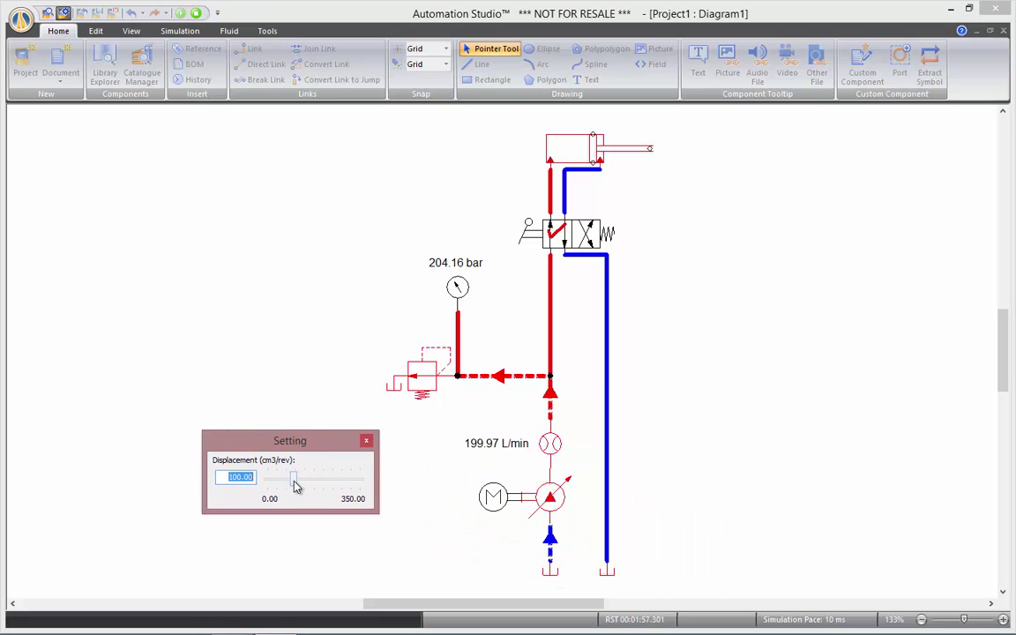
{"action": "left_click_drag", "start_coordinate": [295, 481], "coordinate": [281, 487]}
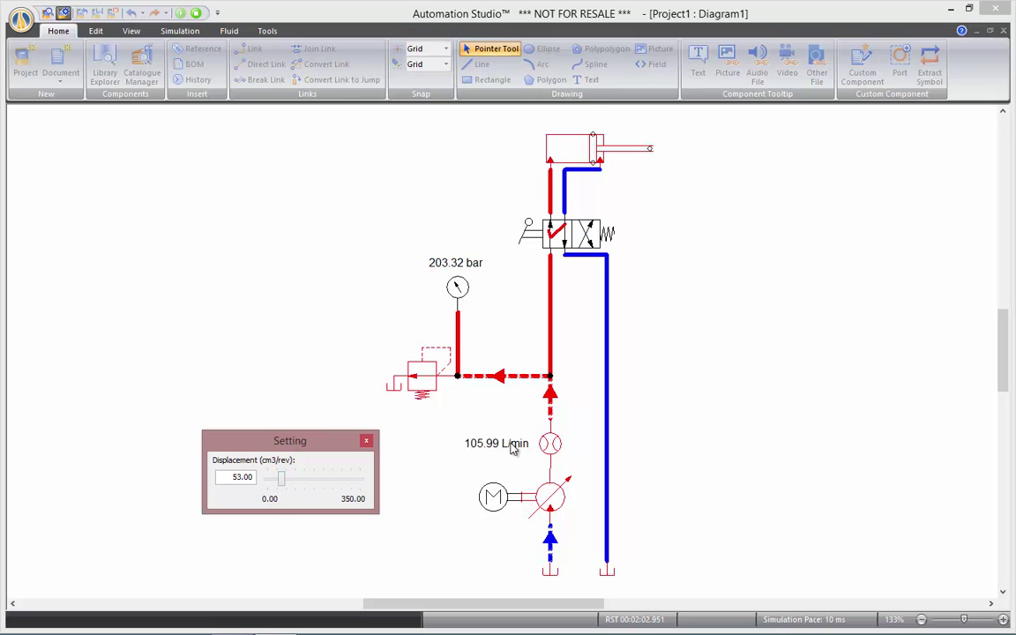
{"action": "left_click", "coordinate": [586, 243]}
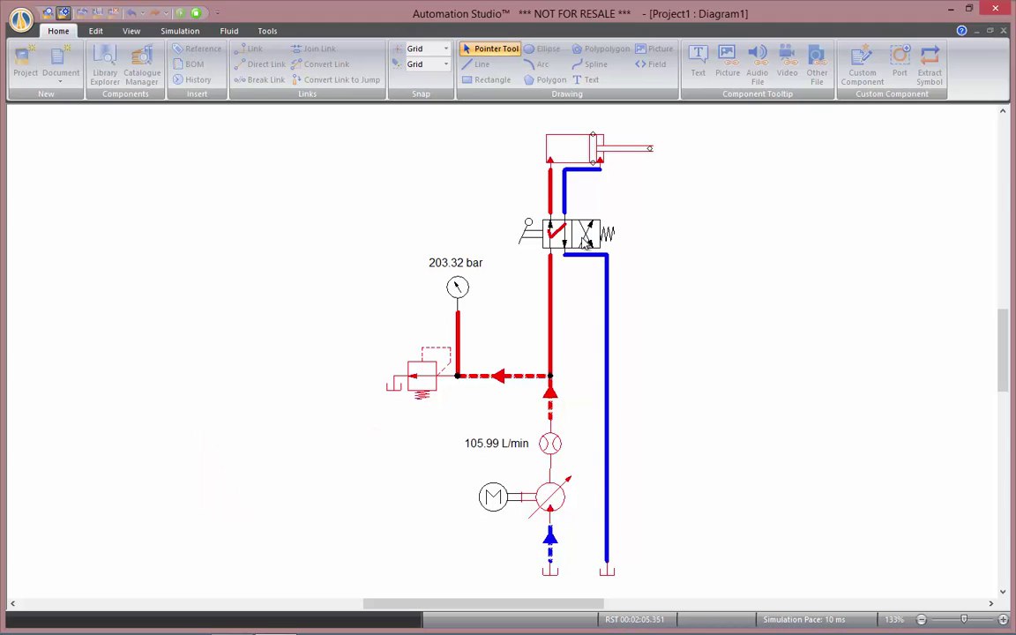
- Cut pump displacement further to 64 L/min flow, cycle the valve, then stop simulation
{"action": "left_click", "coordinate": [549, 488]}
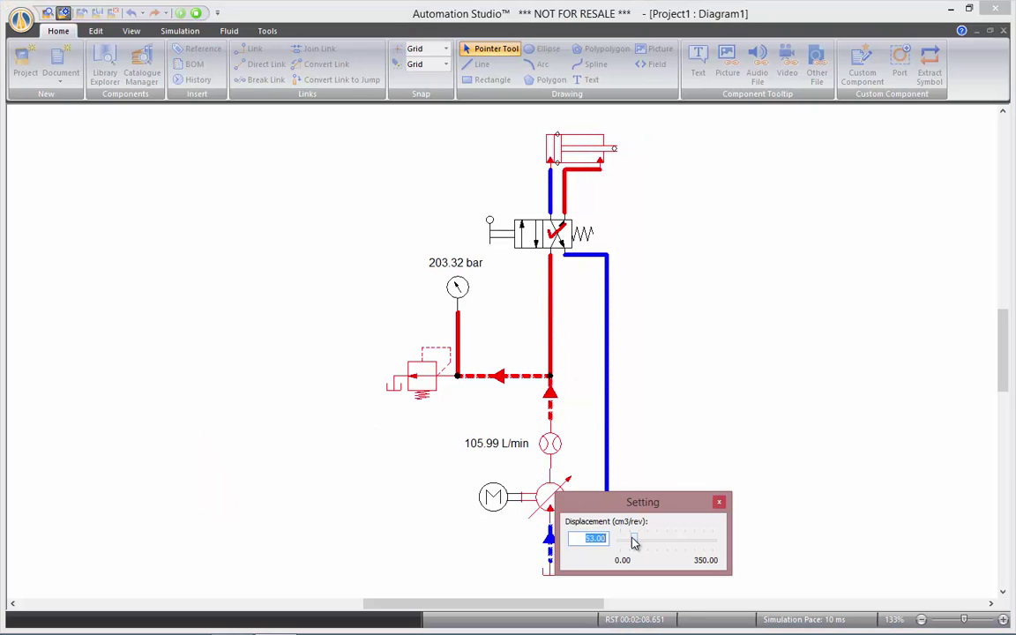
{"action": "left_click_drag", "start_coordinate": [633, 543], "coordinate": [627, 542]}
{"action": "left_click", "coordinate": [582, 236]}
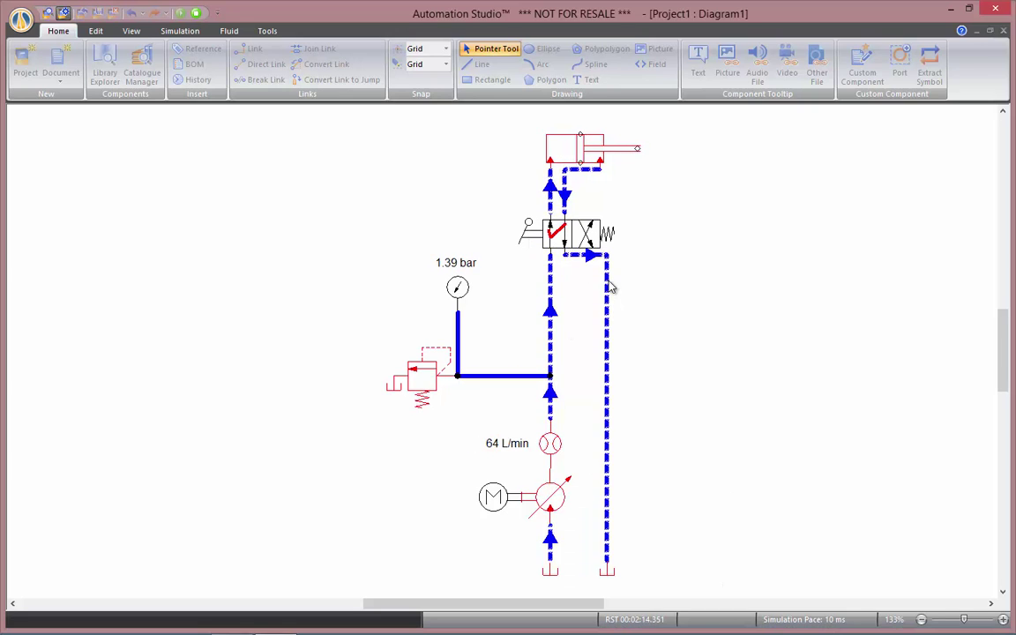
{"action": "left_click", "coordinate": [197, 14]}
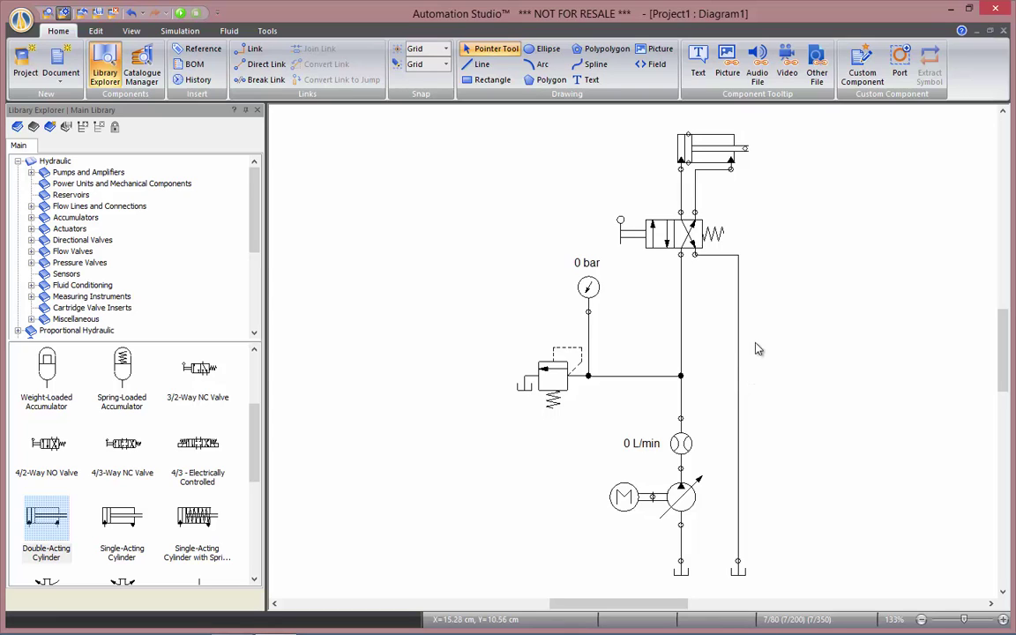
- Review the double-acting cylinder's data parameters in its properties
{"action": "double_click", "coordinate": [706, 159]}
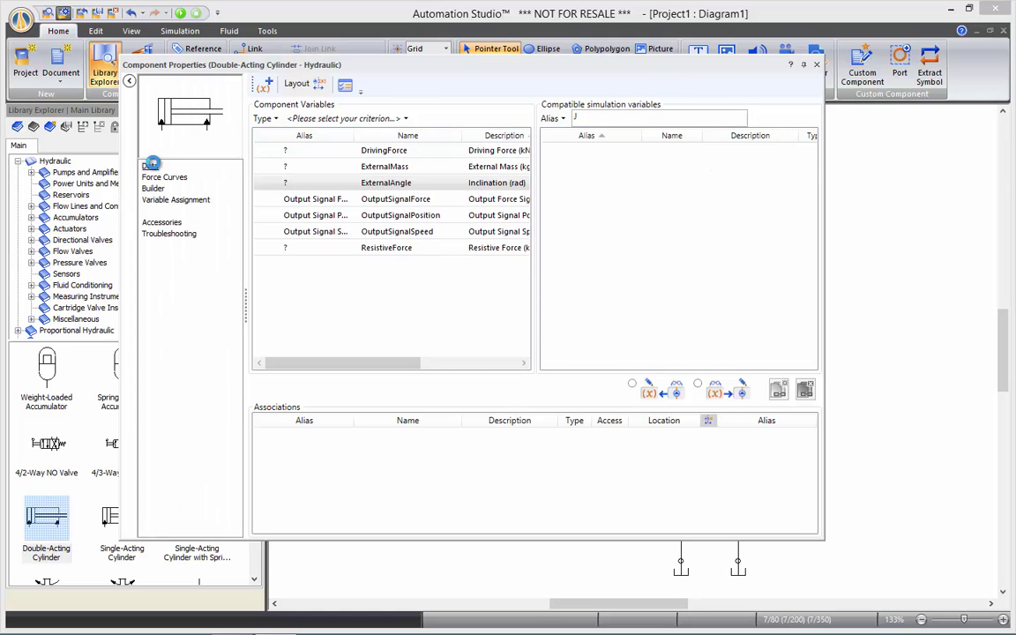
{"action": "left_click", "coordinate": [150, 166]}
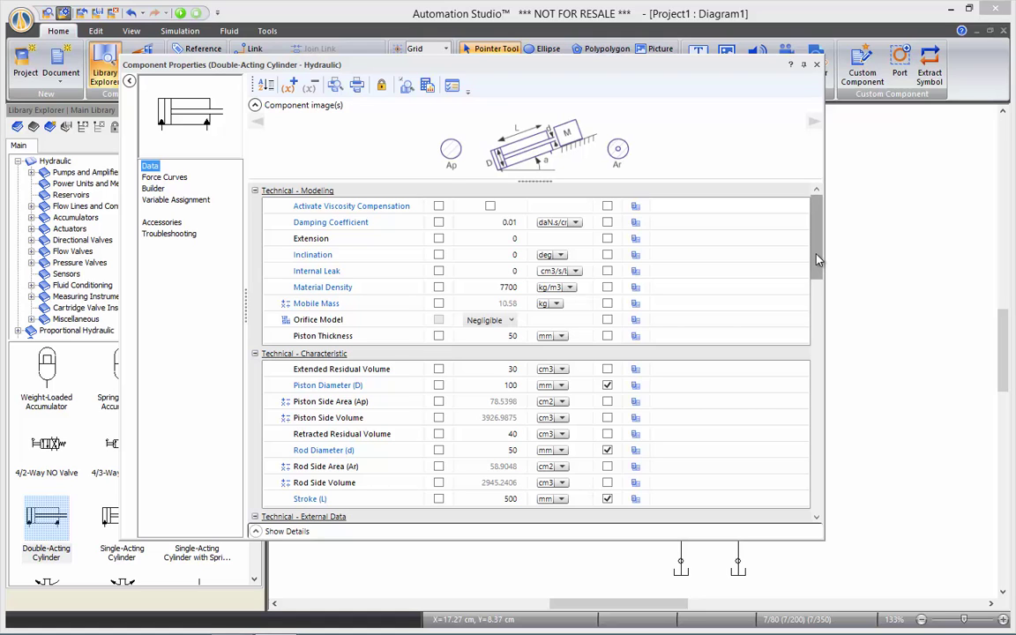
{"action": "left_click_drag", "start_coordinate": [817, 260], "coordinate": [819, 297]}
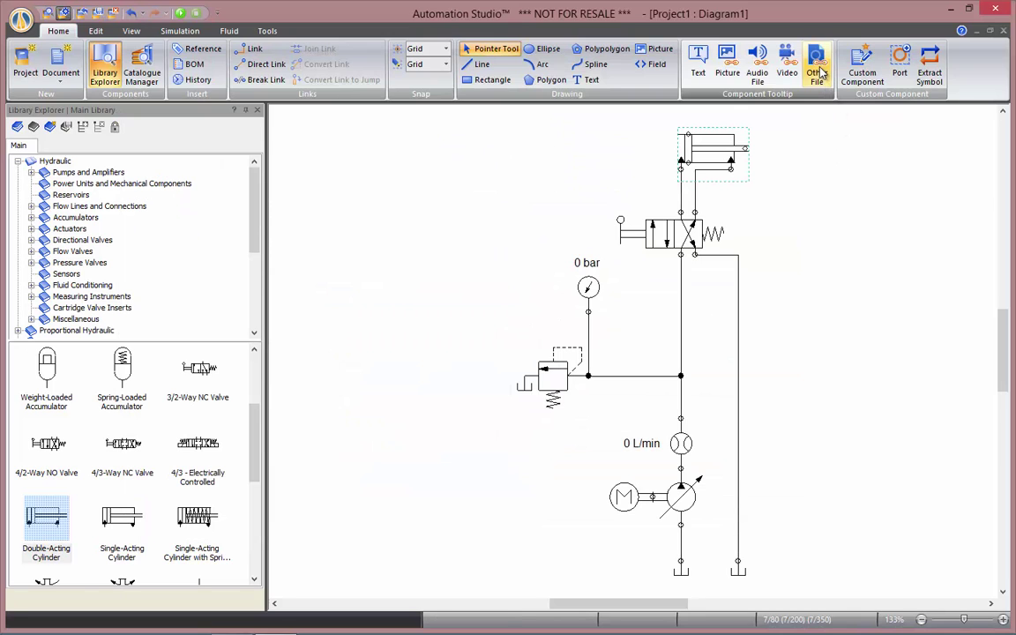
- Set the pressure gauge's Pressure and Maximum Pressure units to psi
{"action": "double_click", "coordinate": [594, 292]}
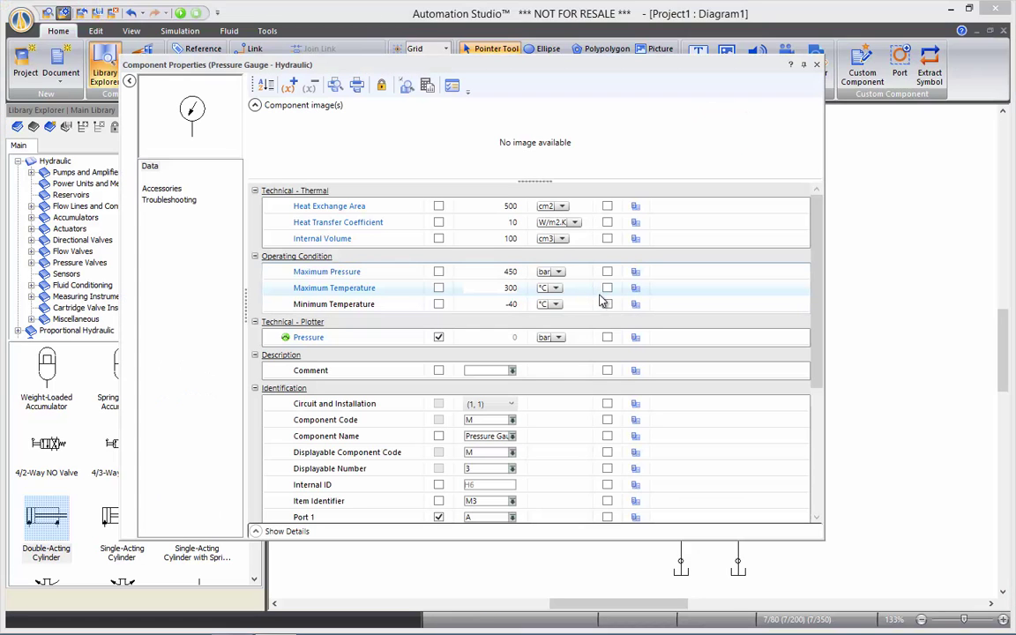
{"action": "left_click", "coordinate": [559, 339]}
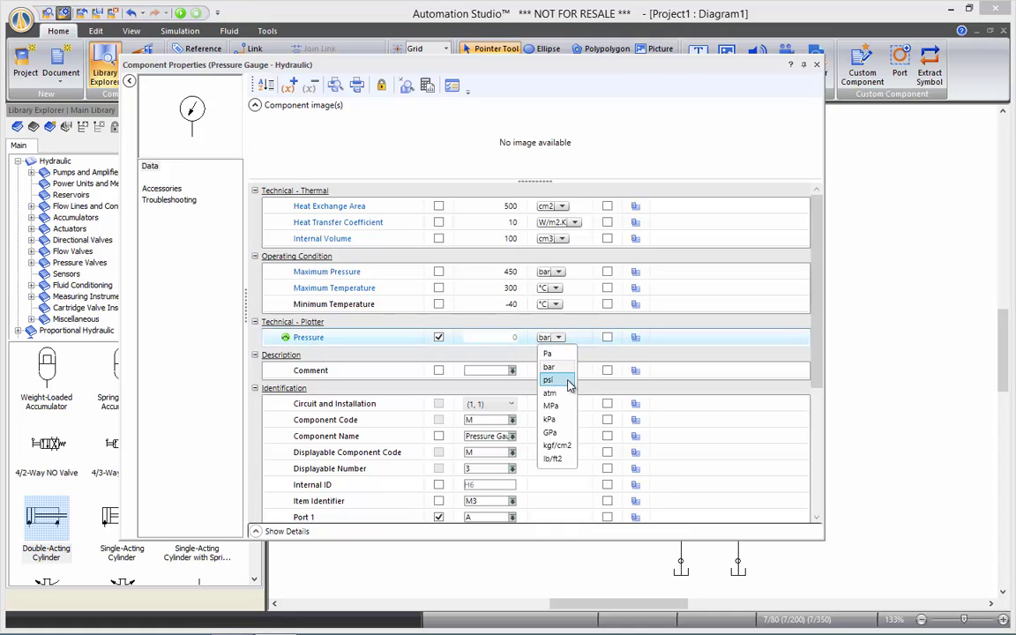
{"action": "left_click", "coordinate": [568, 381]}
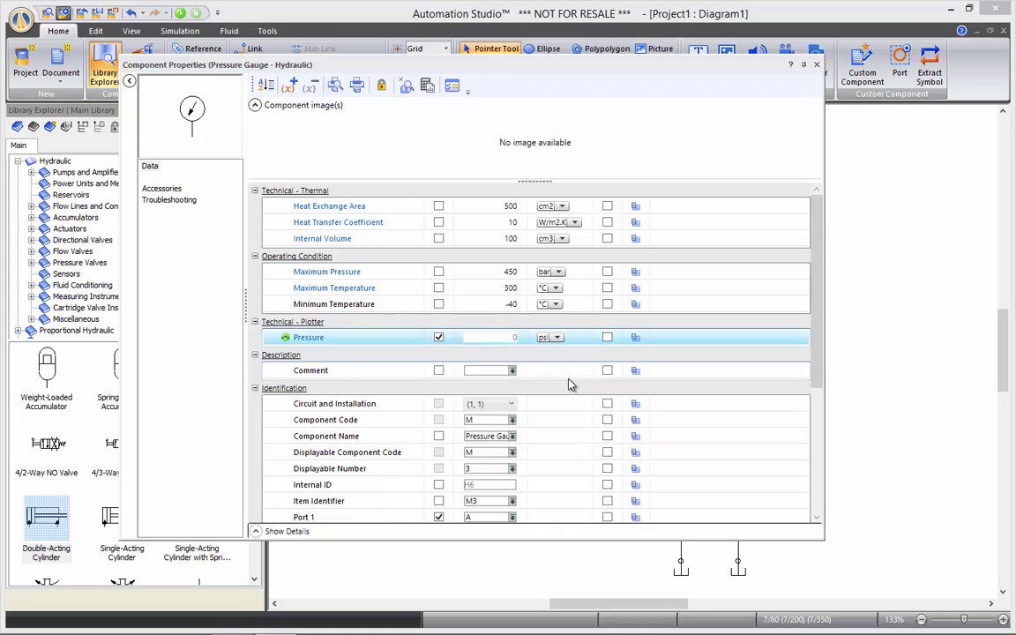
{"action": "left_click", "coordinate": [558, 273]}
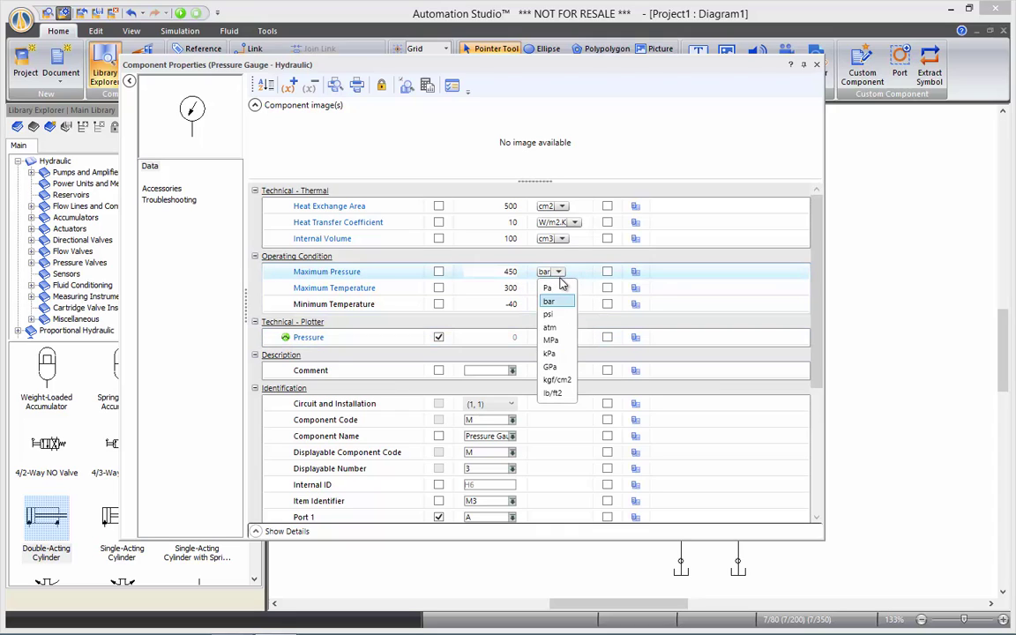
{"action": "left_click", "coordinate": [565, 314]}
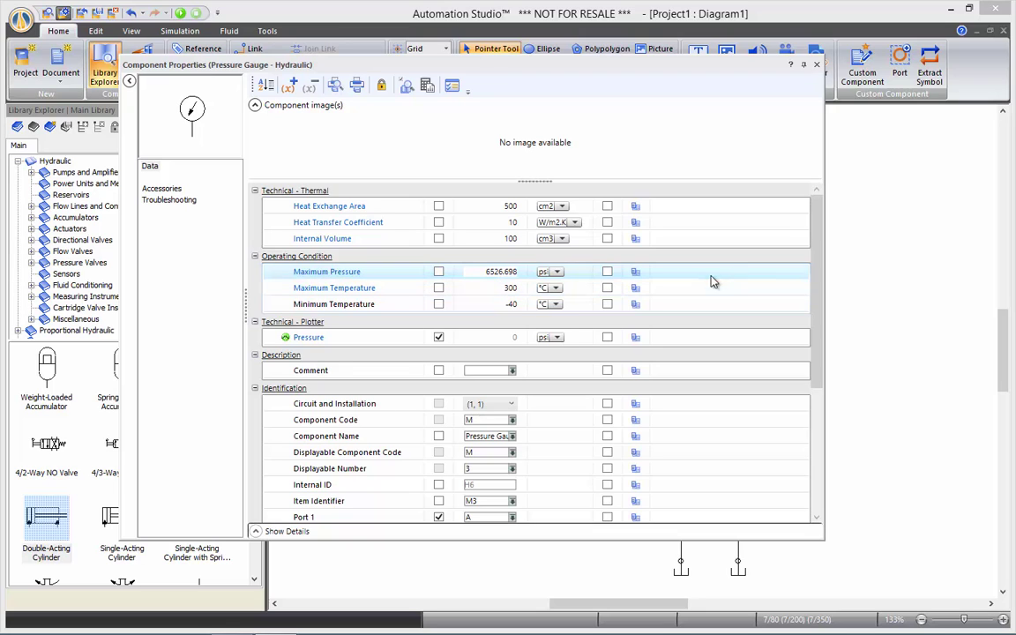
{"action": "left_click", "coordinate": [817, 66]}
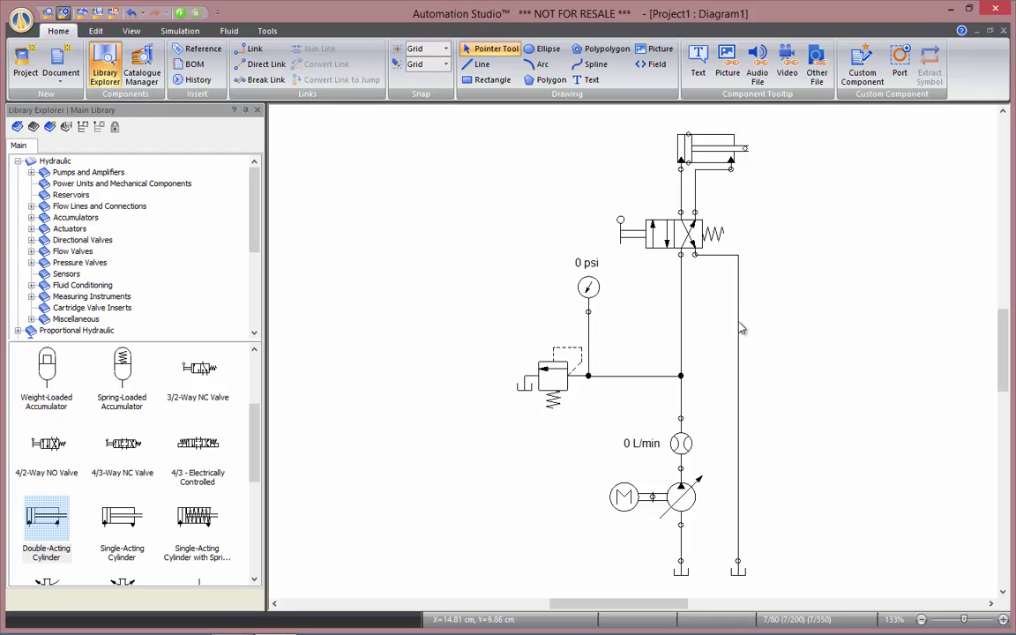
- Make the right-hand tank line a dashed return line
{"action": "right_click", "coordinate": [741, 328]}
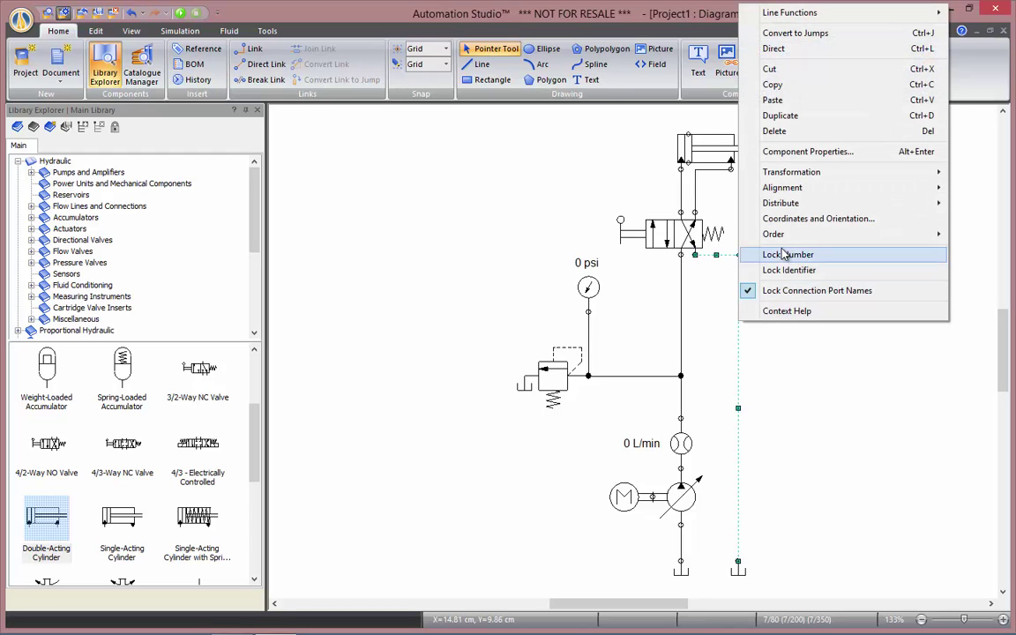
{"action": "mouse_move", "coordinate": [852, 21]}
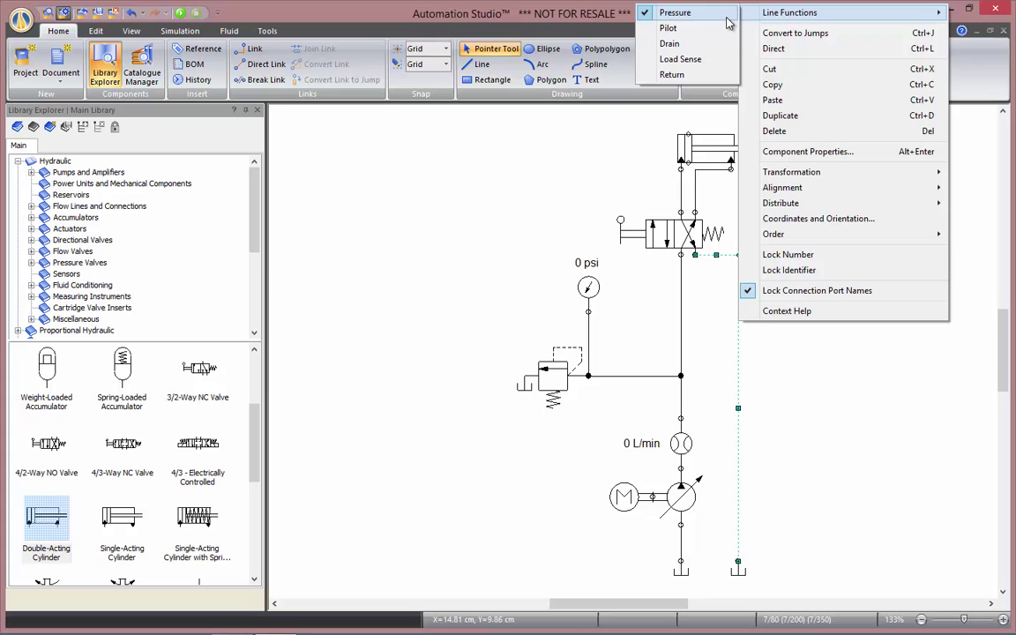
{"action": "left_click", "coordinate": [726, 76]}
{"action": "left_click", "coordinate": [820, 386]}
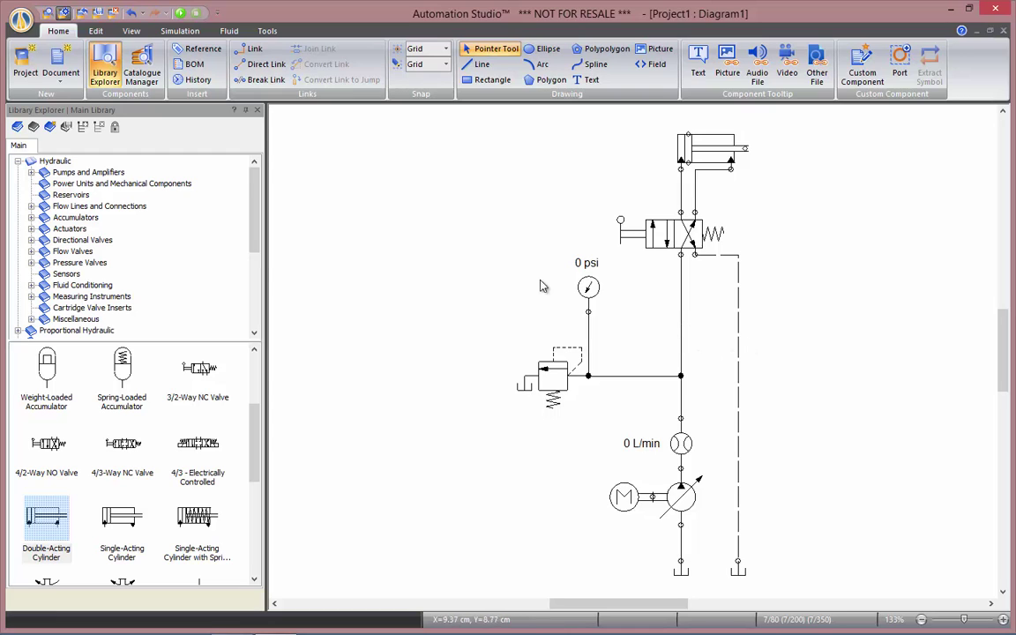
- Turn Highlight Links on to colour pressure and tank lines, then off again
{"action": "left_click", "coordinate": [131, 31]}
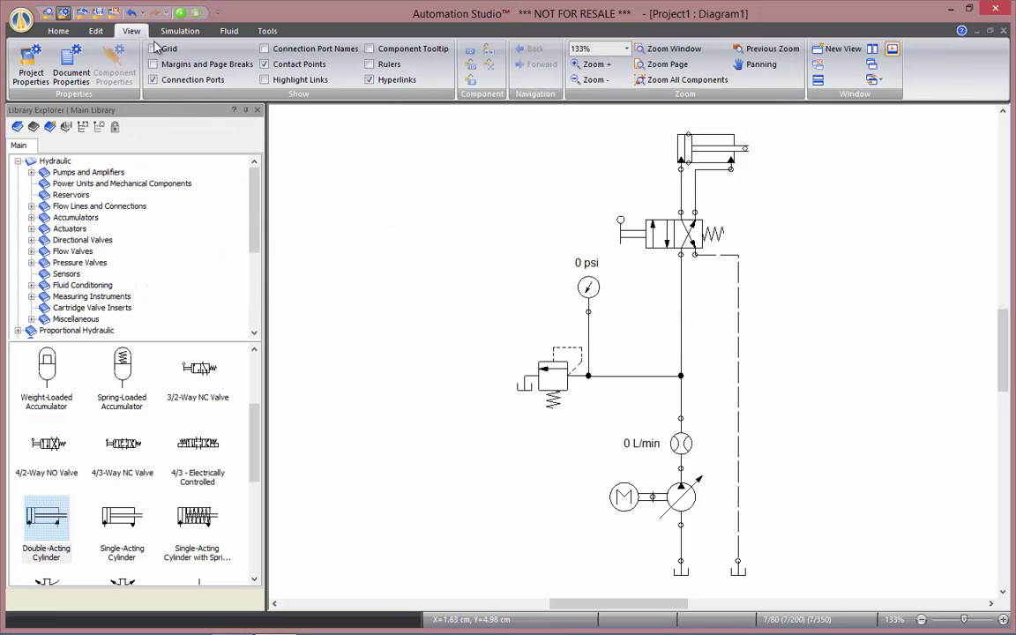
{"action": "left_click", "coordinate": [267, 84]}
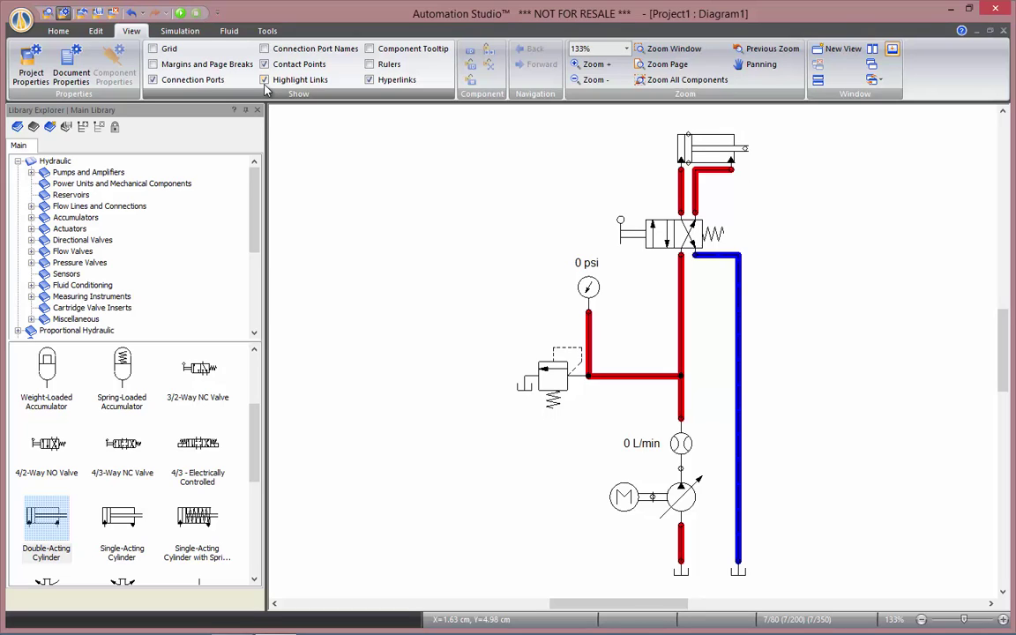
{"action": "left_click", "coordinate": [265, 81]}
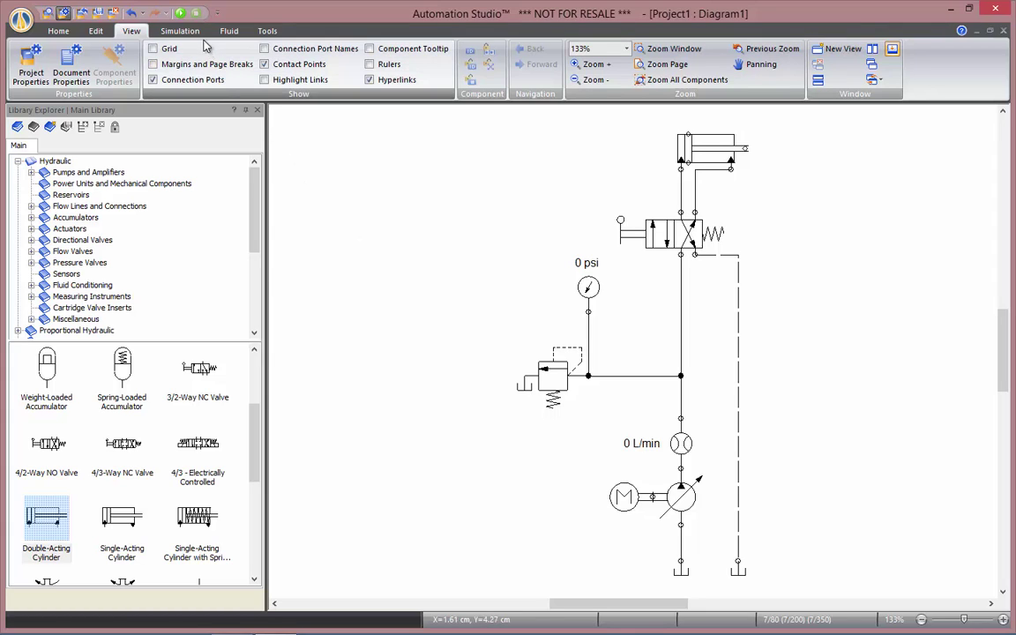
- Open a Plotter beside the circuit and add the cylinder's Linear Position to it
{"action": "left_click", "coordinate": [180, 31]}
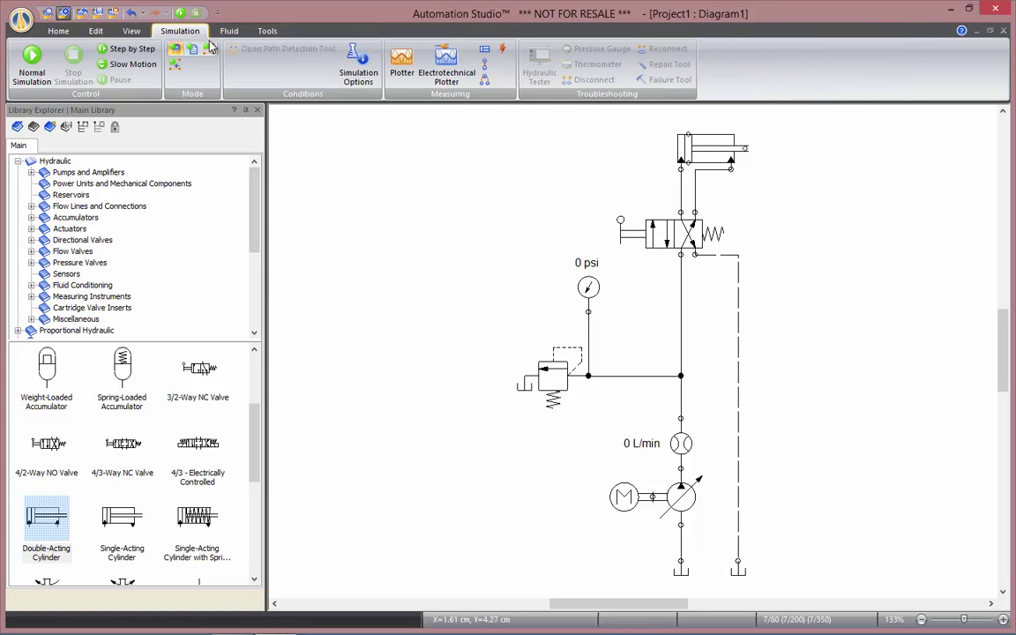
{"action": "left_click", "coordinate": [409, 70]}
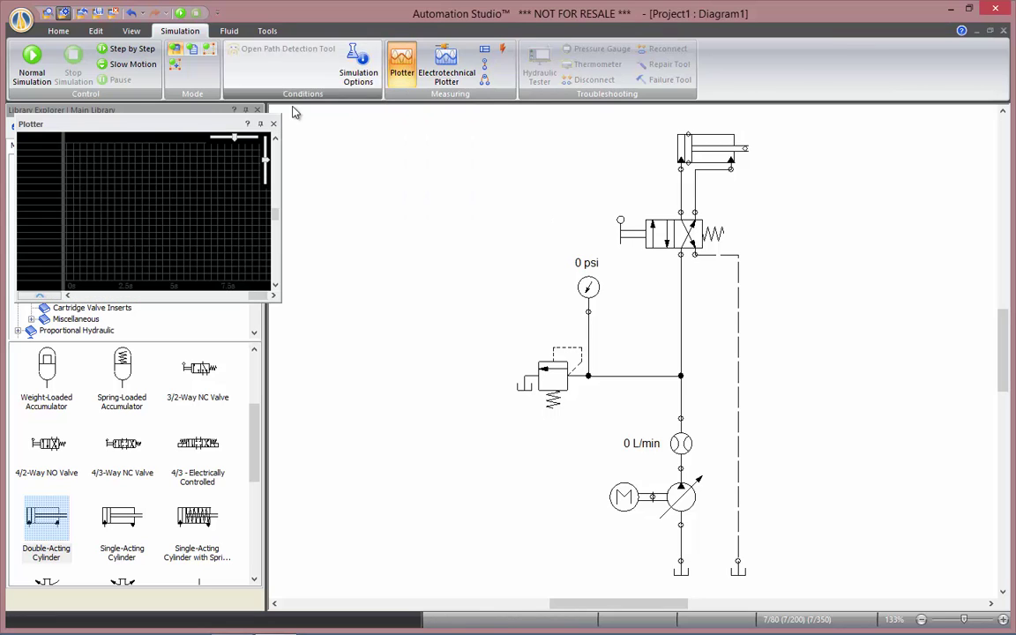
{"action": "left_click_drag", "start_coordinate": [203, 133], "coordinate": [391, 170]}
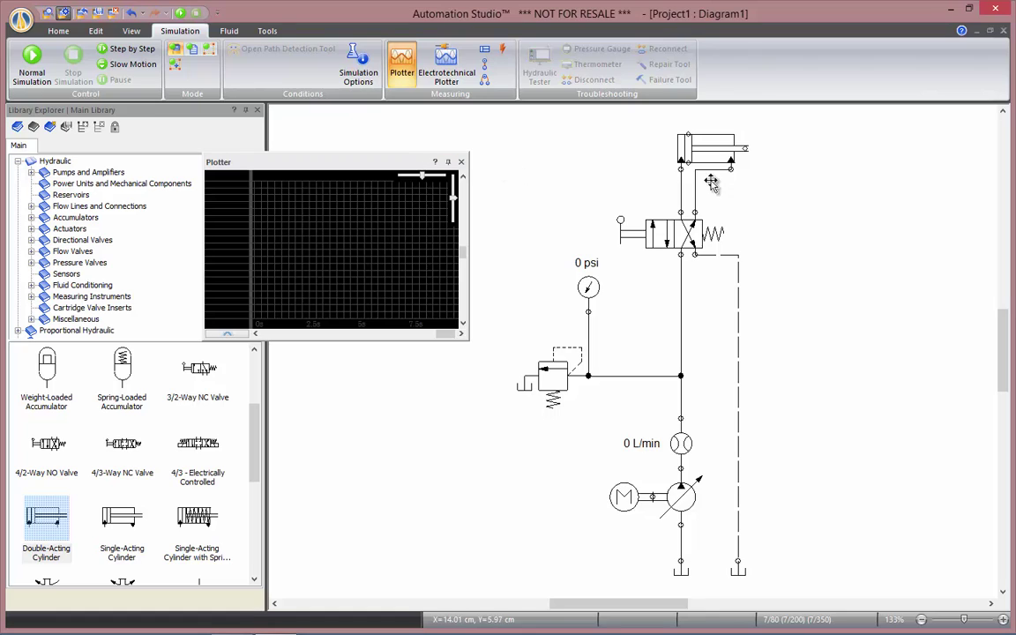
{"action": "left_click_drag", "start_coordinate": [710, 156], "coordinate": [351, 256]}
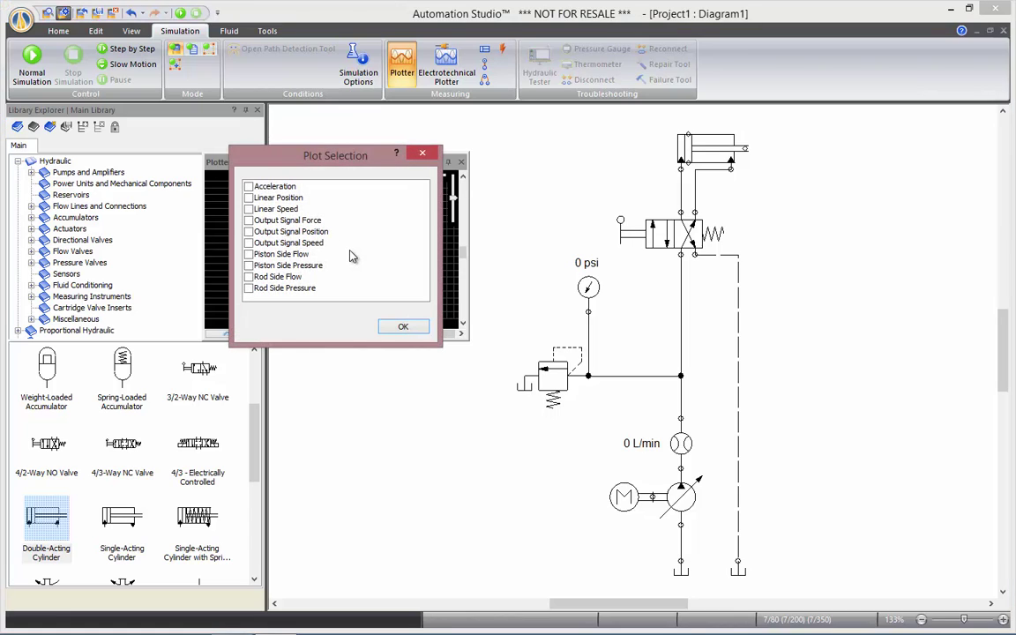
{"action": "left_click", "coordinate": [249, 198]}
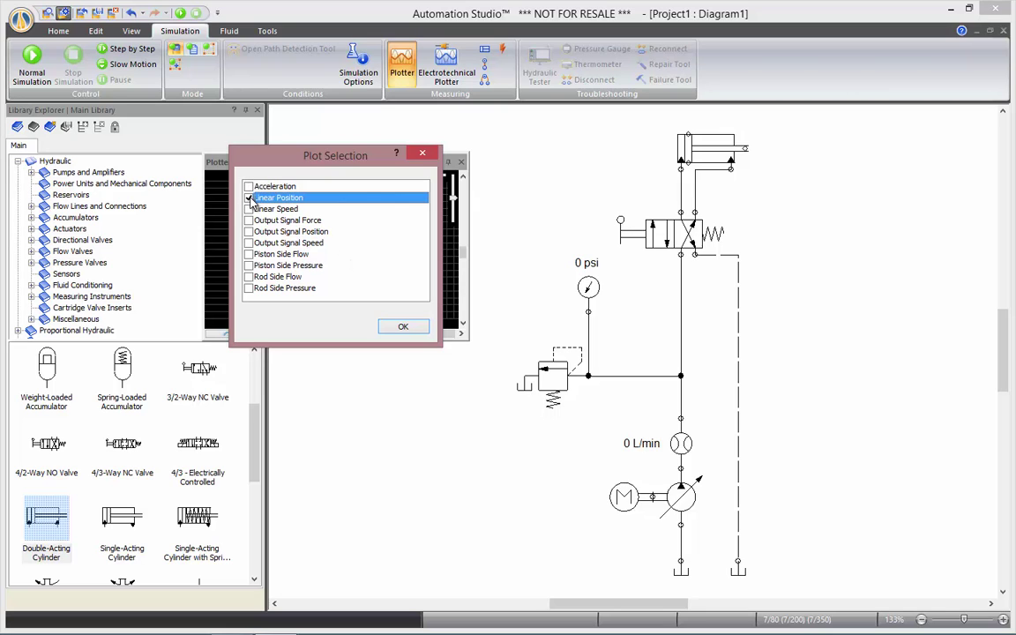
{"action": "left_click", "coordinate": [403, 327]}
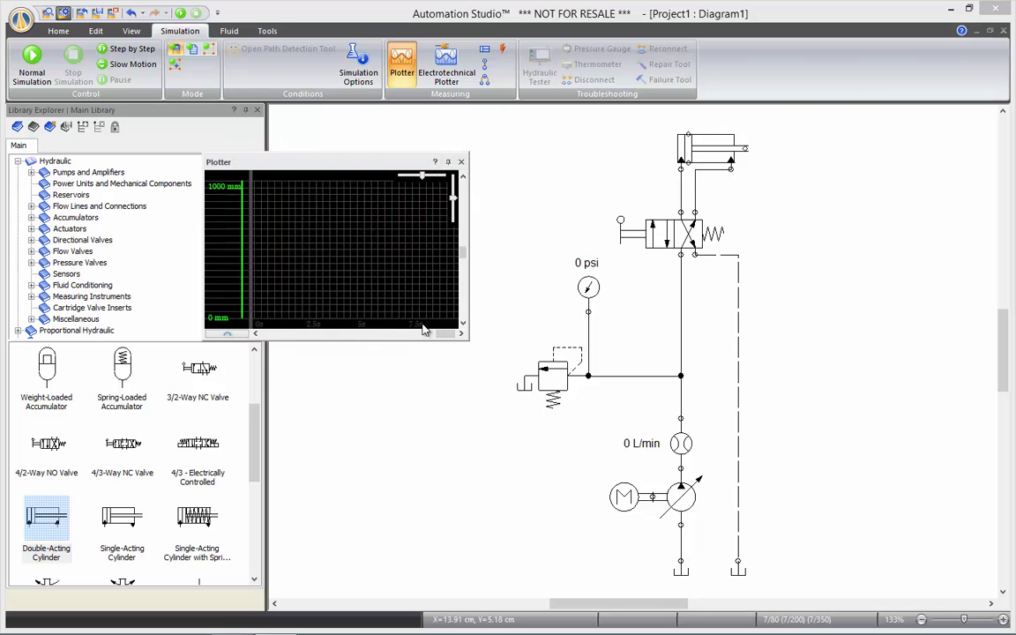
- Add the pressure gauge's Pressure to the plotter
{"action": "left_click_drag", "start_coordinate": [481, 276], "coordinate": [393, 258]}
{"action": "left_click", "coordinate": [249, 187]}
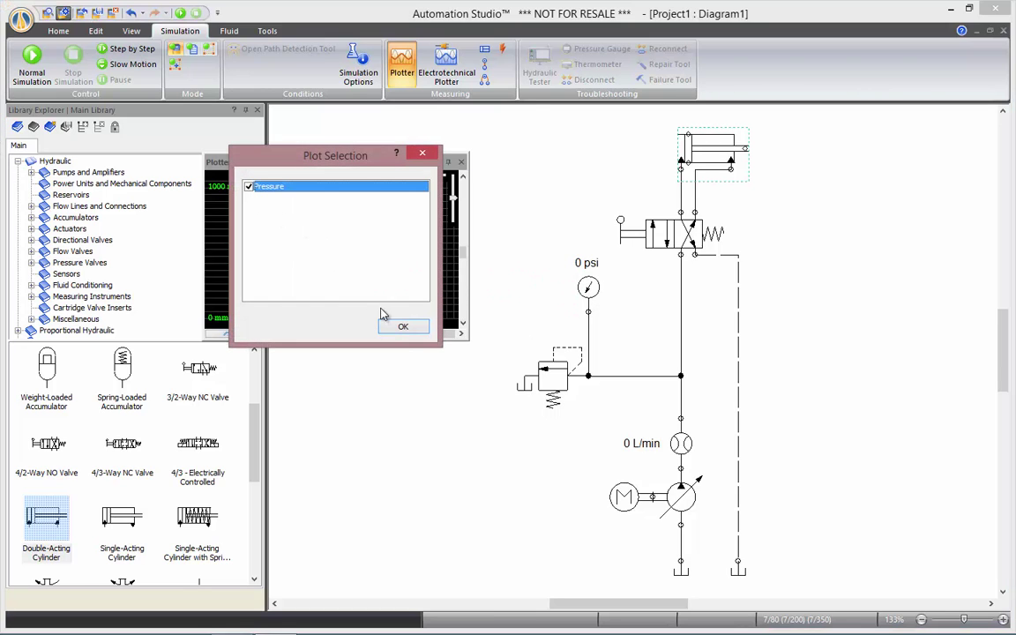
{"action": "left_click", "coordinate": [401, 328]}
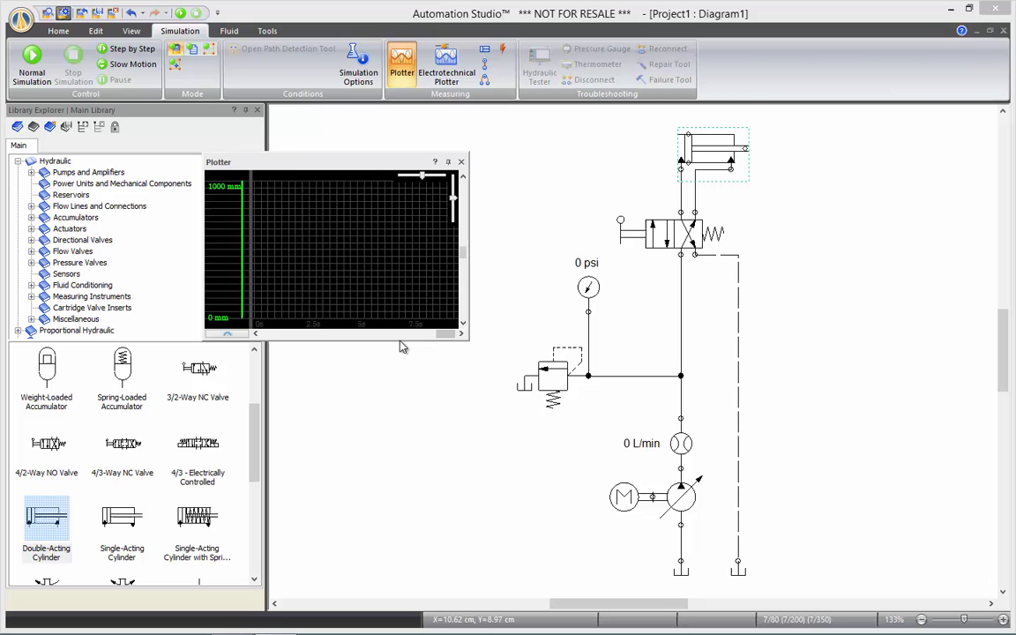
- Start Normal Simulation and move and enlarge the plotter to watch the curves
{"action": "left_click", "coordinate": [180, 13]}
{"action": "left_click_drag", "start_coordinate": [297, 162], "coordinate": [227, 138]}
{"action": "mouse_move", "coordinate": [393, 314]}
{"action": "left_mouse_down"}
{"action": "mouse_move", "coordinate": [428, 401]}
{"action": "mouse_move", "coordinate": [490, 420]}
{"action": "left_mouse_up"}
{"action": "mouse_move", "coordinate": [254, 330]}
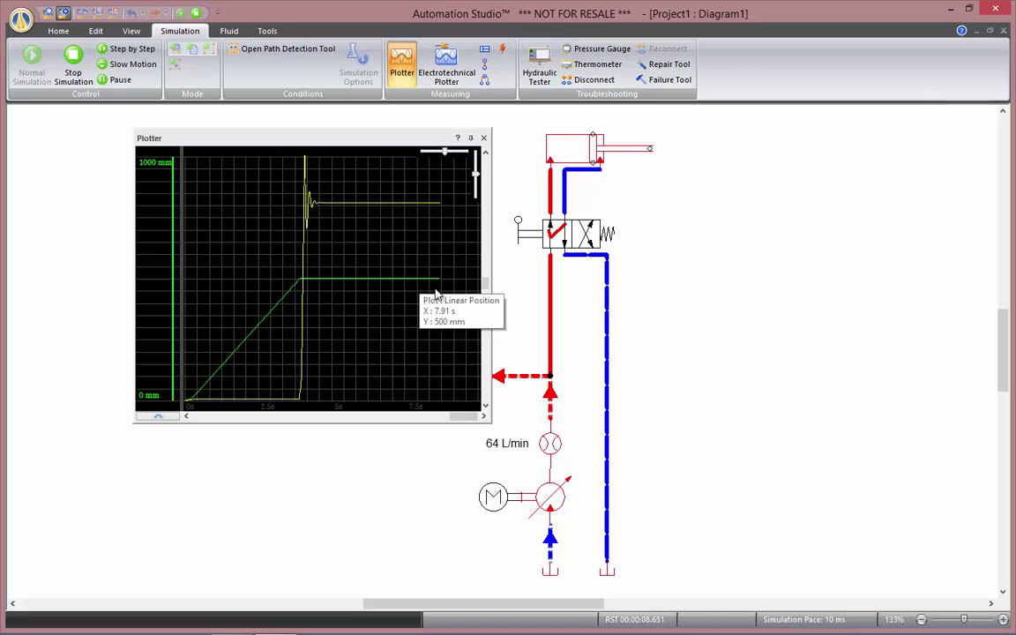
- Expand the plotter's component table, then close the plotter
{"action": "left_click", "coordinate": [156, 417]}
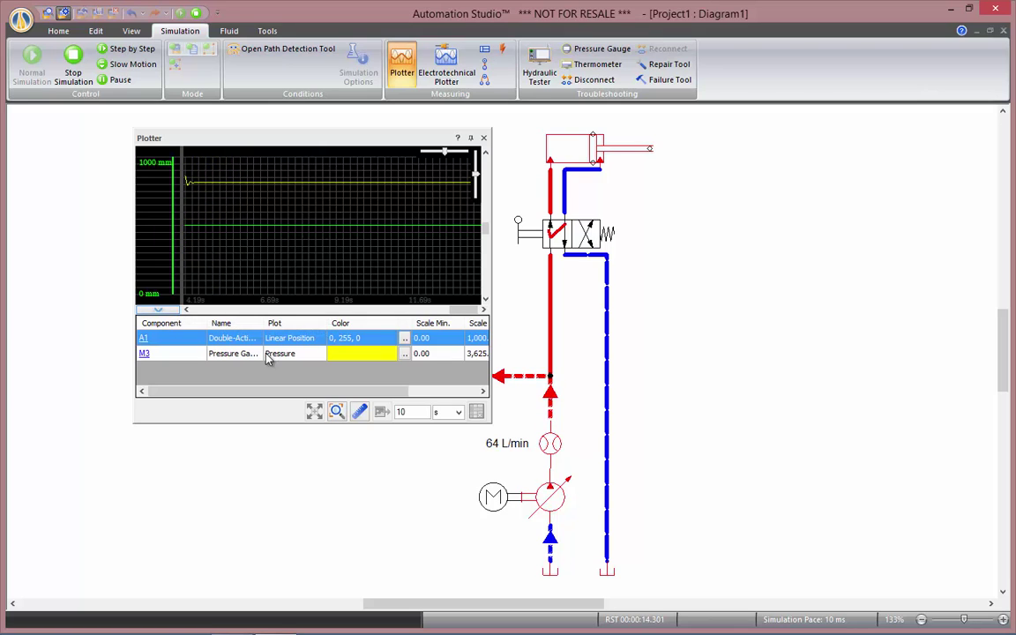
{"action": "left_click_drag", "start_coordinate": [314, 390], "coordinate": [277, 385]}
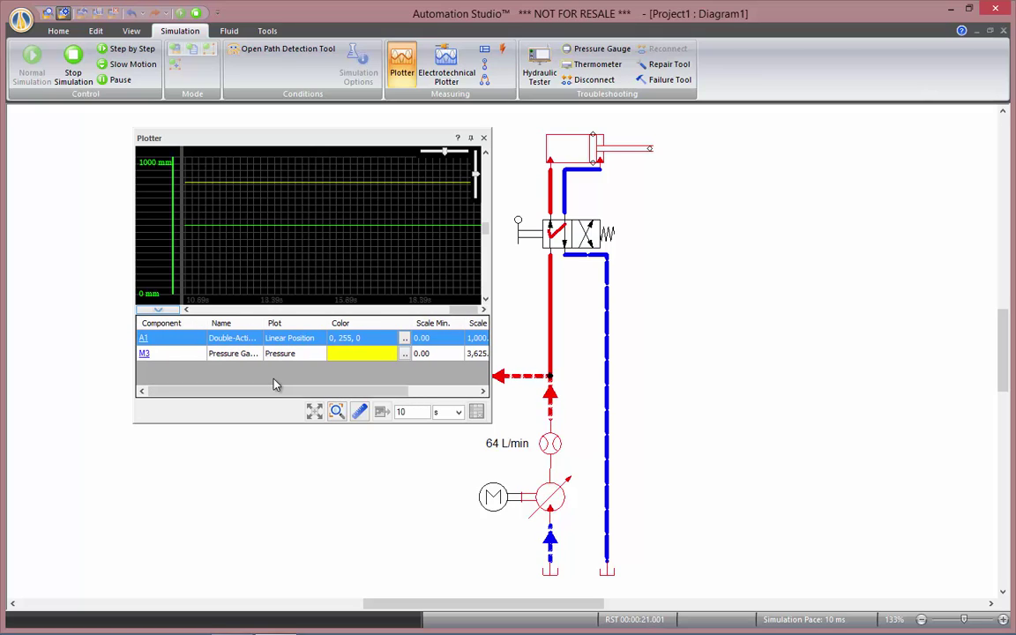
{"action": "left_click", "coordinate": [483, 138]}
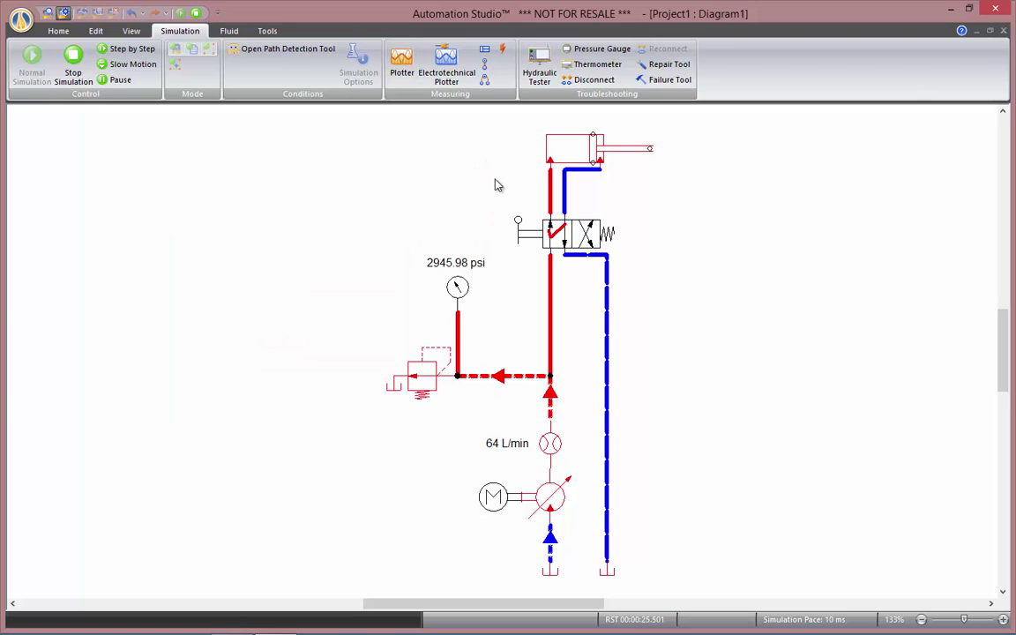
- Shift the valve and attach measuring instrument MI-1 recording Pressure to its pressure port
{"action": "left_click", "coordinate": [554, 223]}
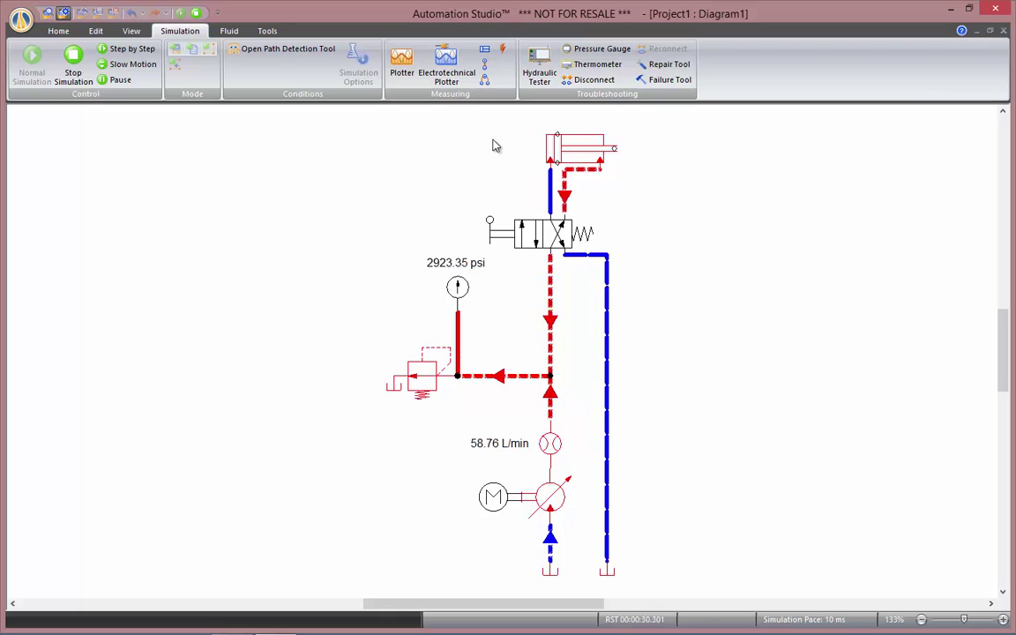
{"action": "left_click", "coordinate": [486, 68]}
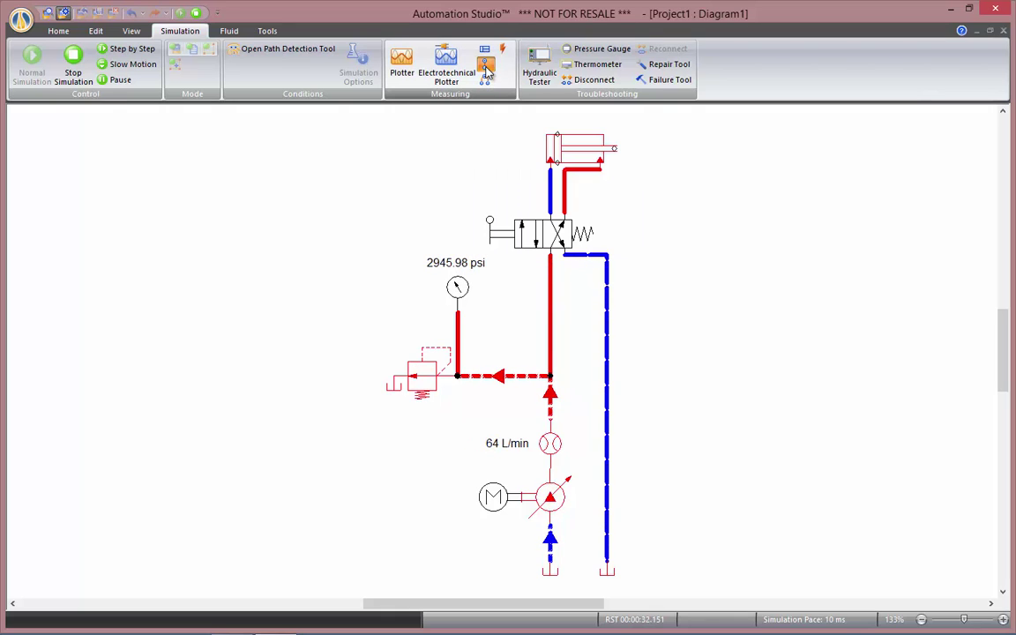
{"action": "left_click", "coordinate": [563, 256]}
{"action": "left_click", "coordinate": [344, 240]}
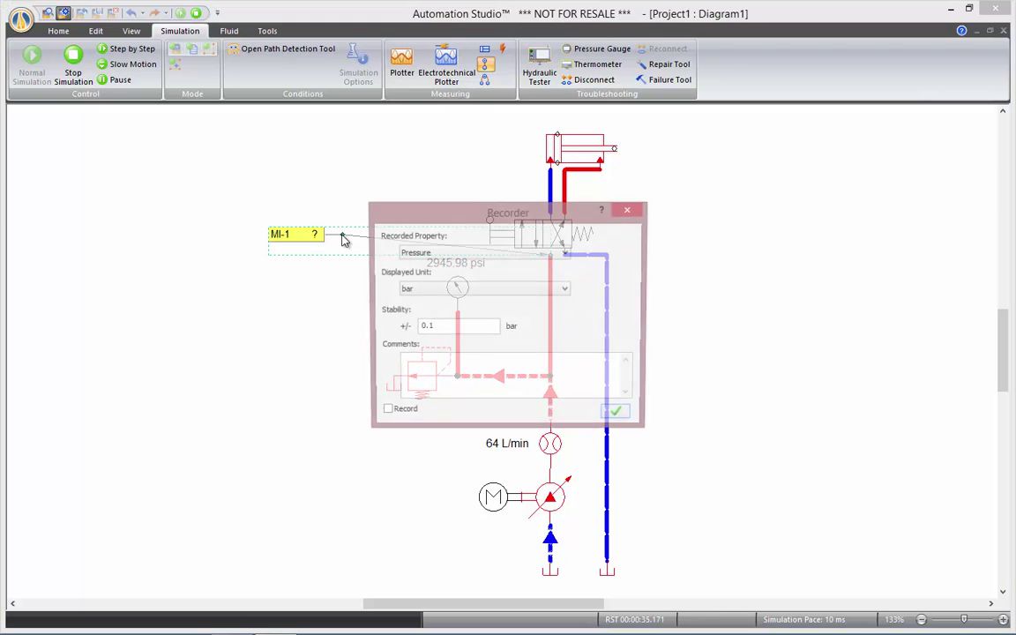
{"action": "left_click", "coordinate": [463, 256]}
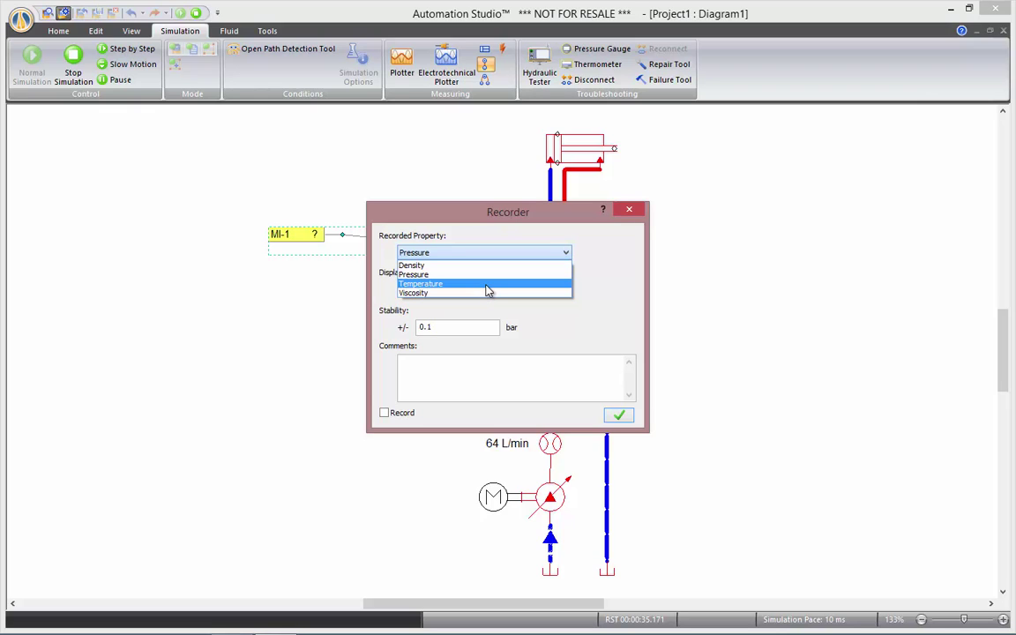
{"action": "left_click", "coordinate": [526, 342]}
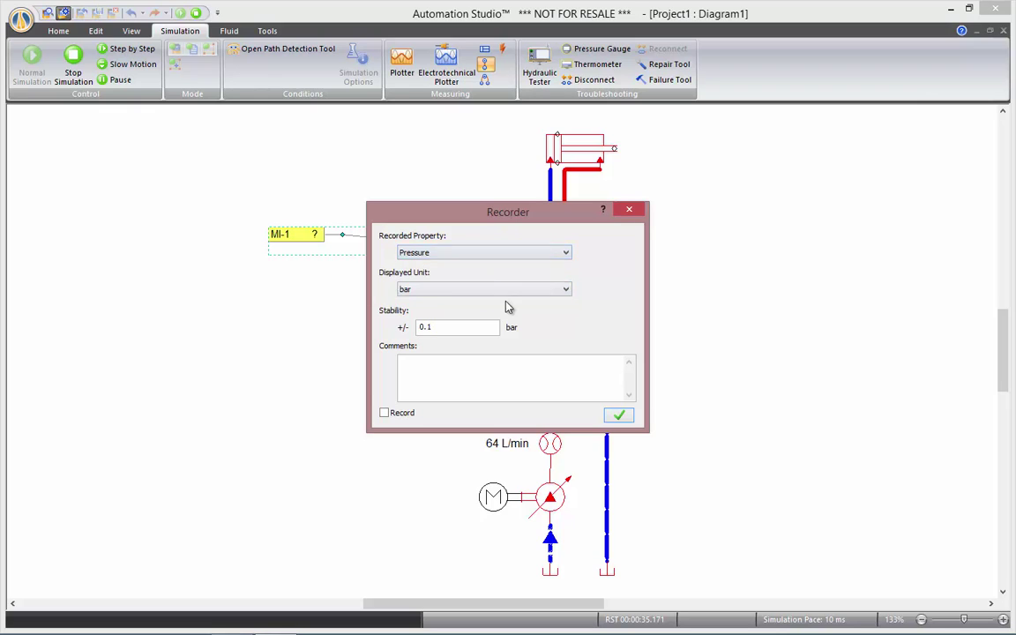
{"action": "left_click", "coordinate": [619, 417]}
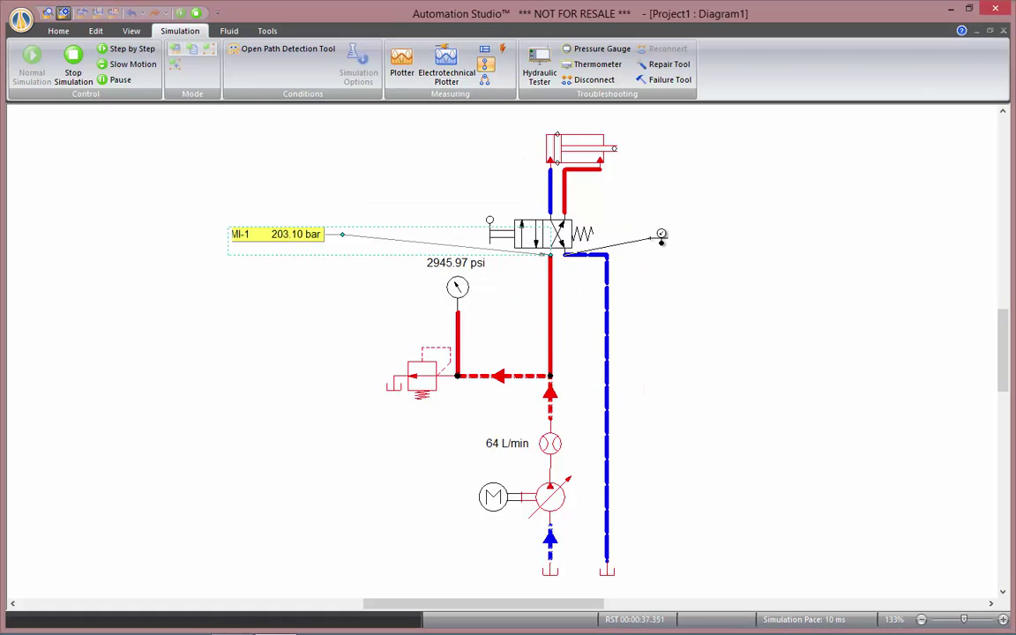
- Place MI-2 on the valve's right port and shift the valve back
{"action": "left_click", "coordinate": [660, 231]}
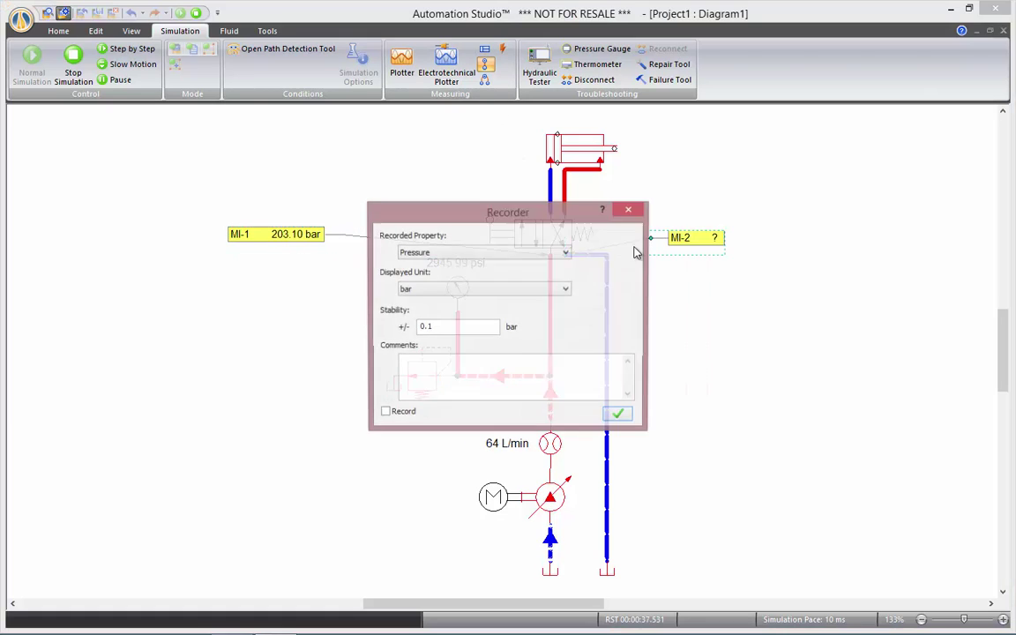
{"action": "left_click", "coordinate": [622, 414]}
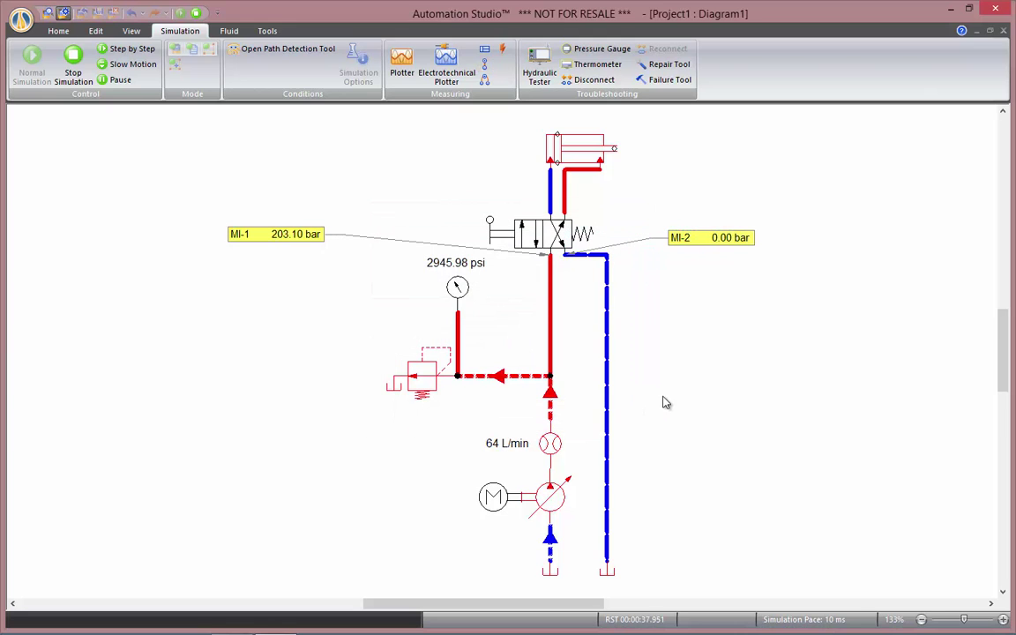
{"action": "left_click", "coordinate": [498, 231]}
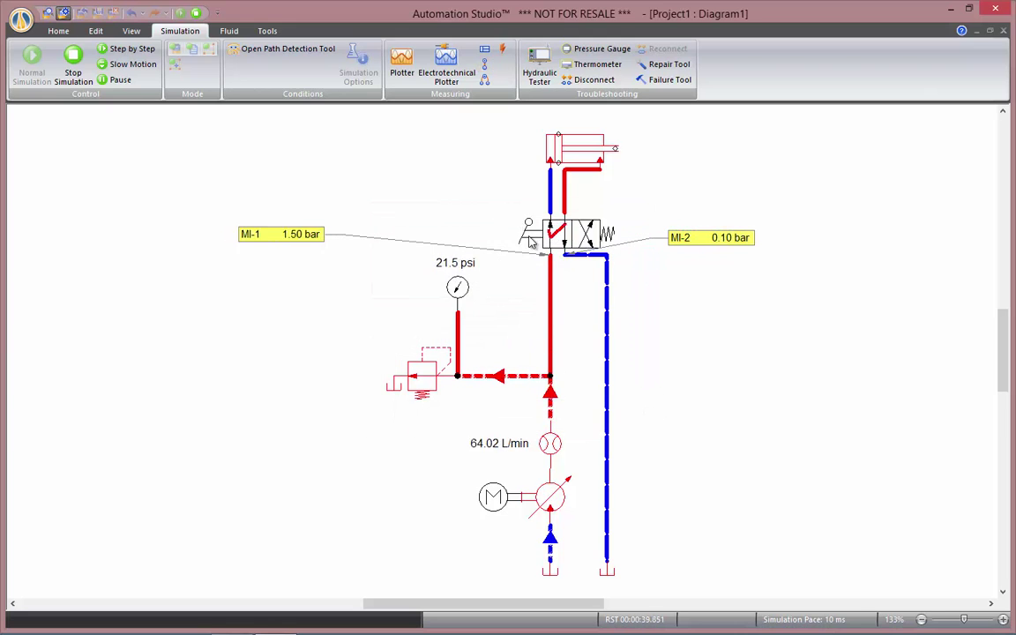